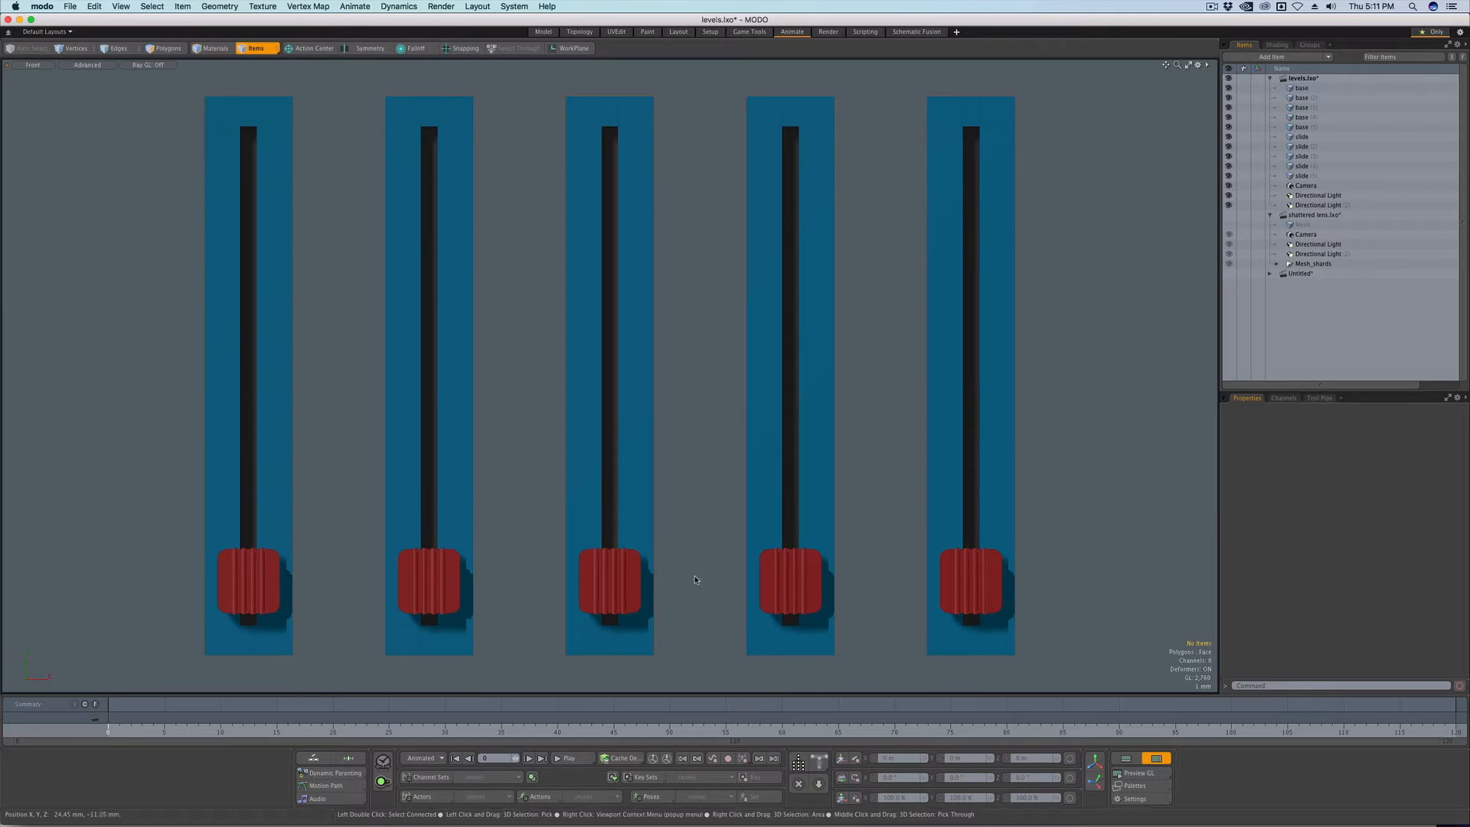
Step: Select all five slide knob items in the Item List and jump to frame 58
{"action": "left_click", "coordinate": [1311, 137]}
{"action": "left_click", "coordinate": [1301, 138]}
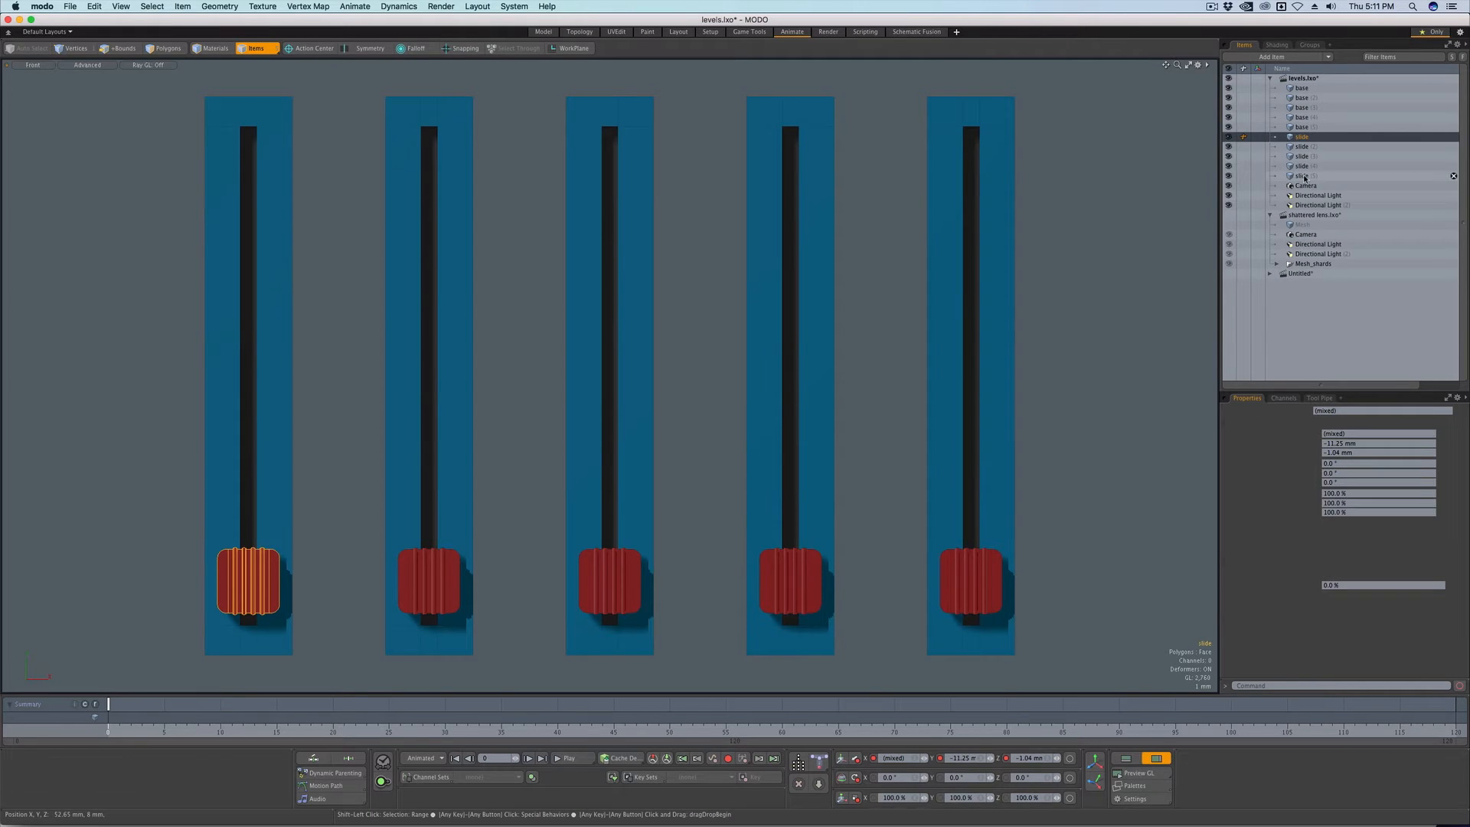
{"action": "left_click", "coordinate": [1302, 176], "text": "shift"}
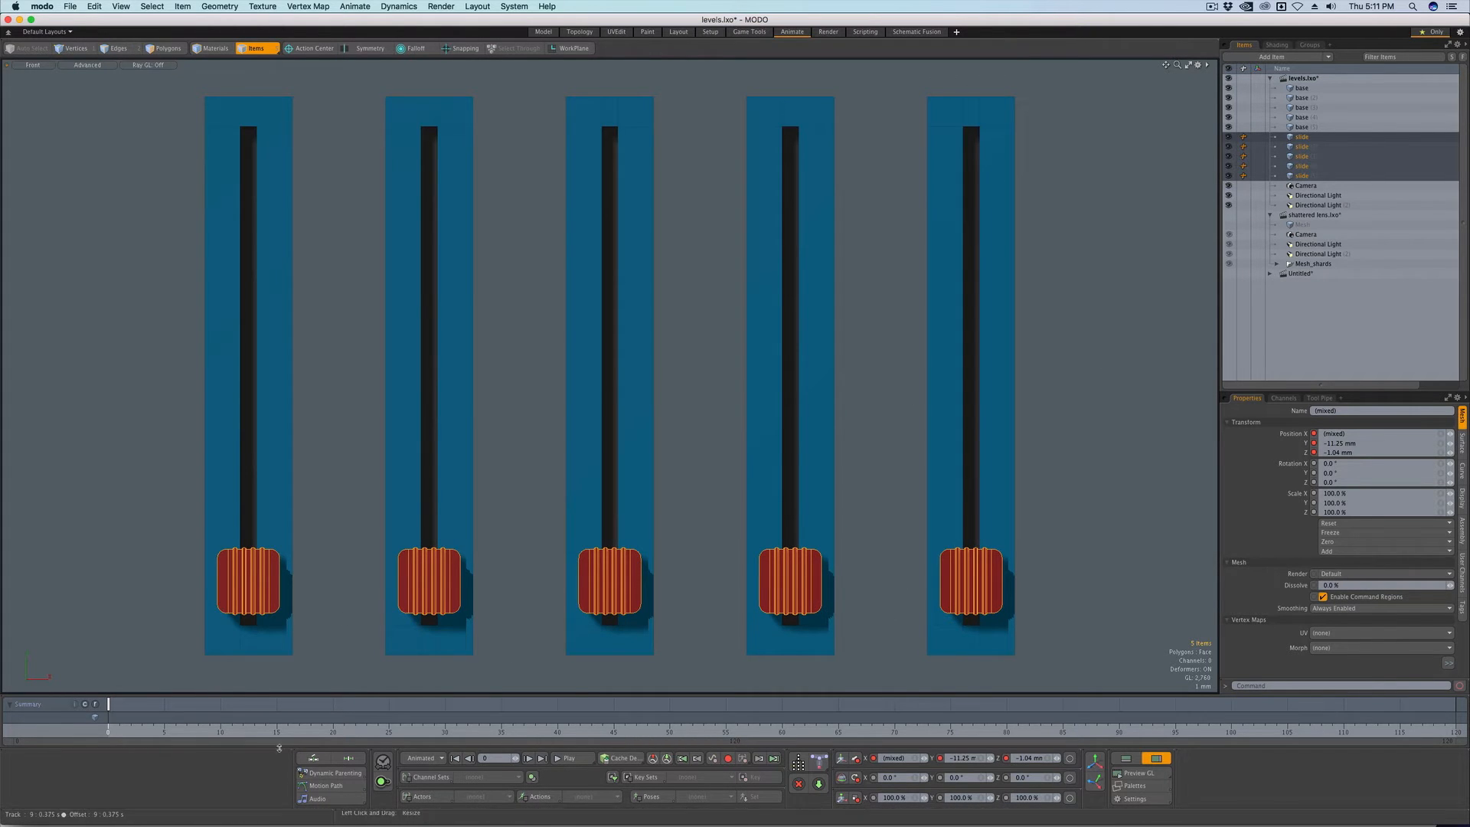
{"action": "left_click", "coordinate": [758, 727]}
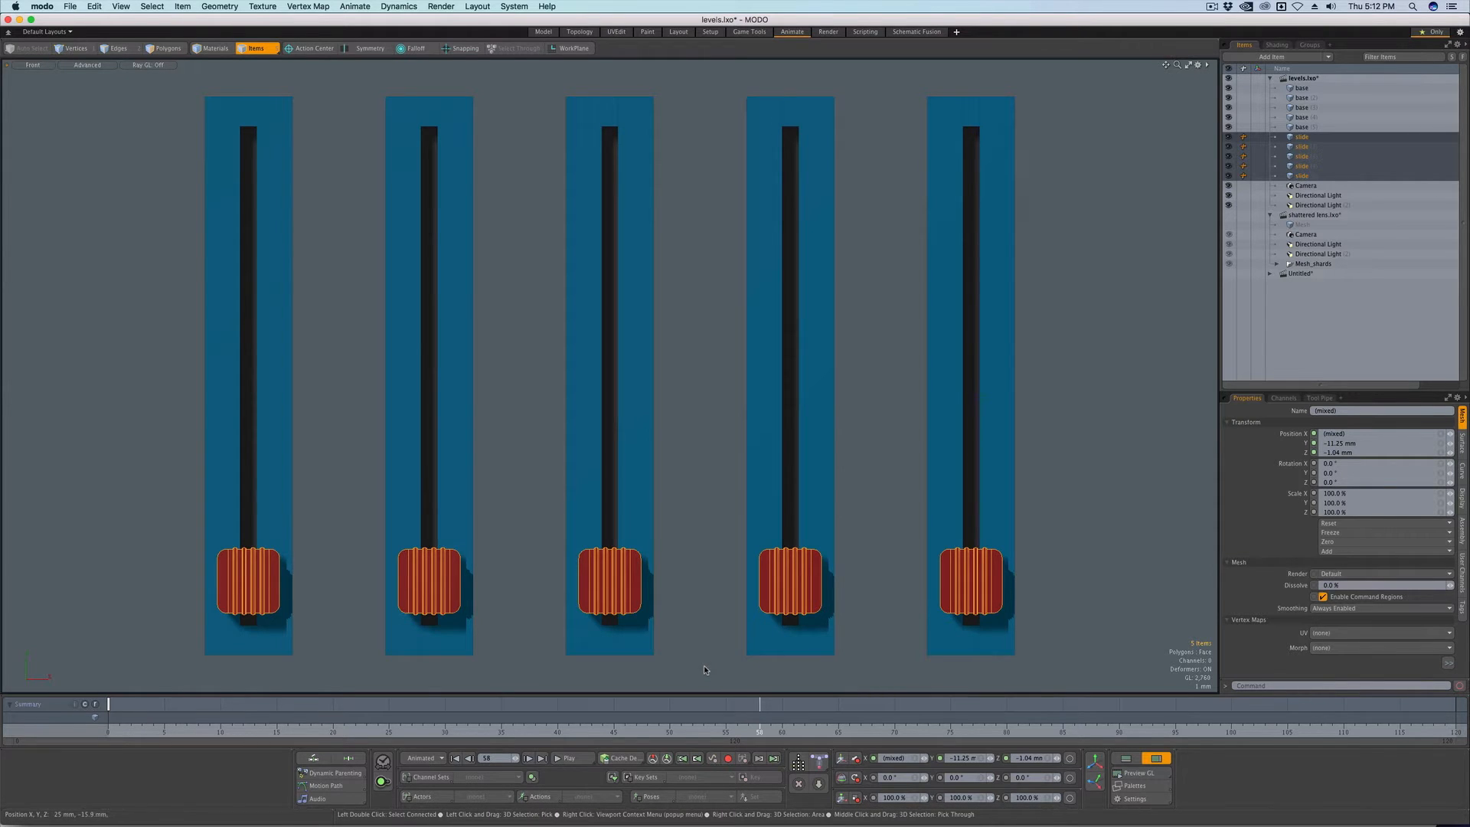
Step: Choose Linear from the Falloff dropdown for the selected knobs
{"action": "left_click", "coordinate": [422, 51]}
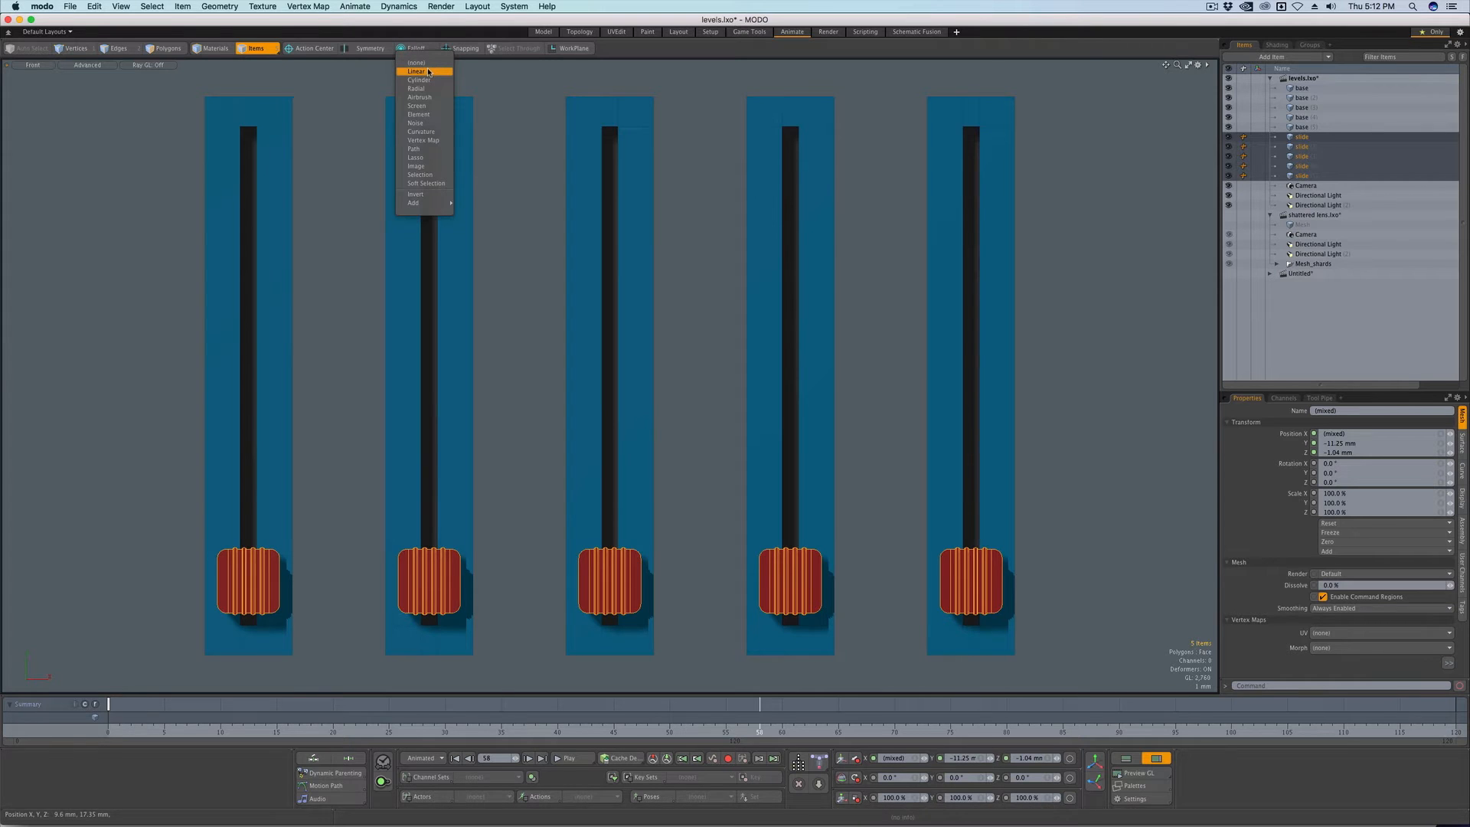
{"action": "left_click", "coordinate": [428, 73]}
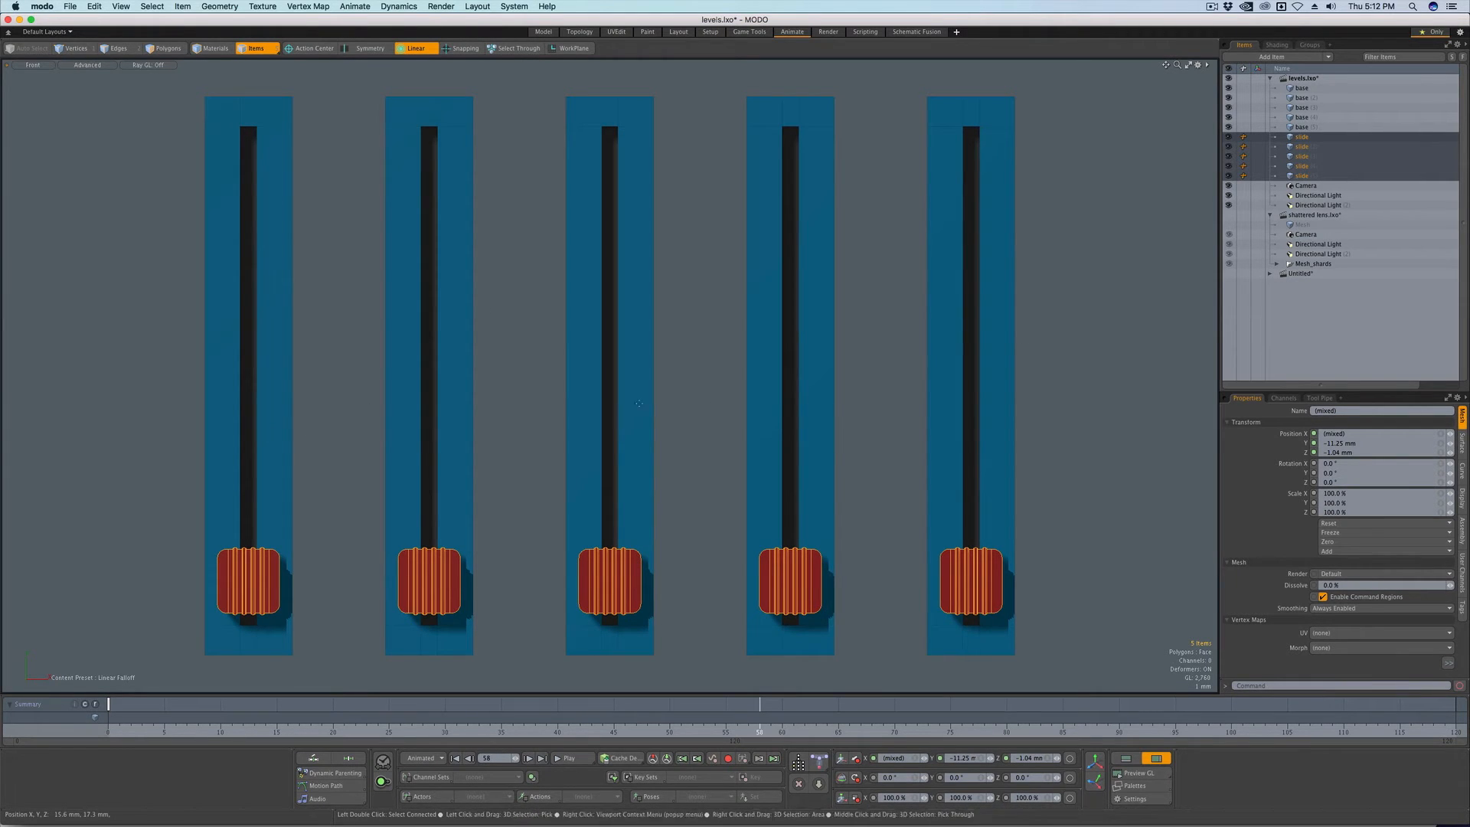
Step: With Move active, place the linear falloff above the knobs and raise them in a graded slope, then undo
{"action": "key", "text": "w"}
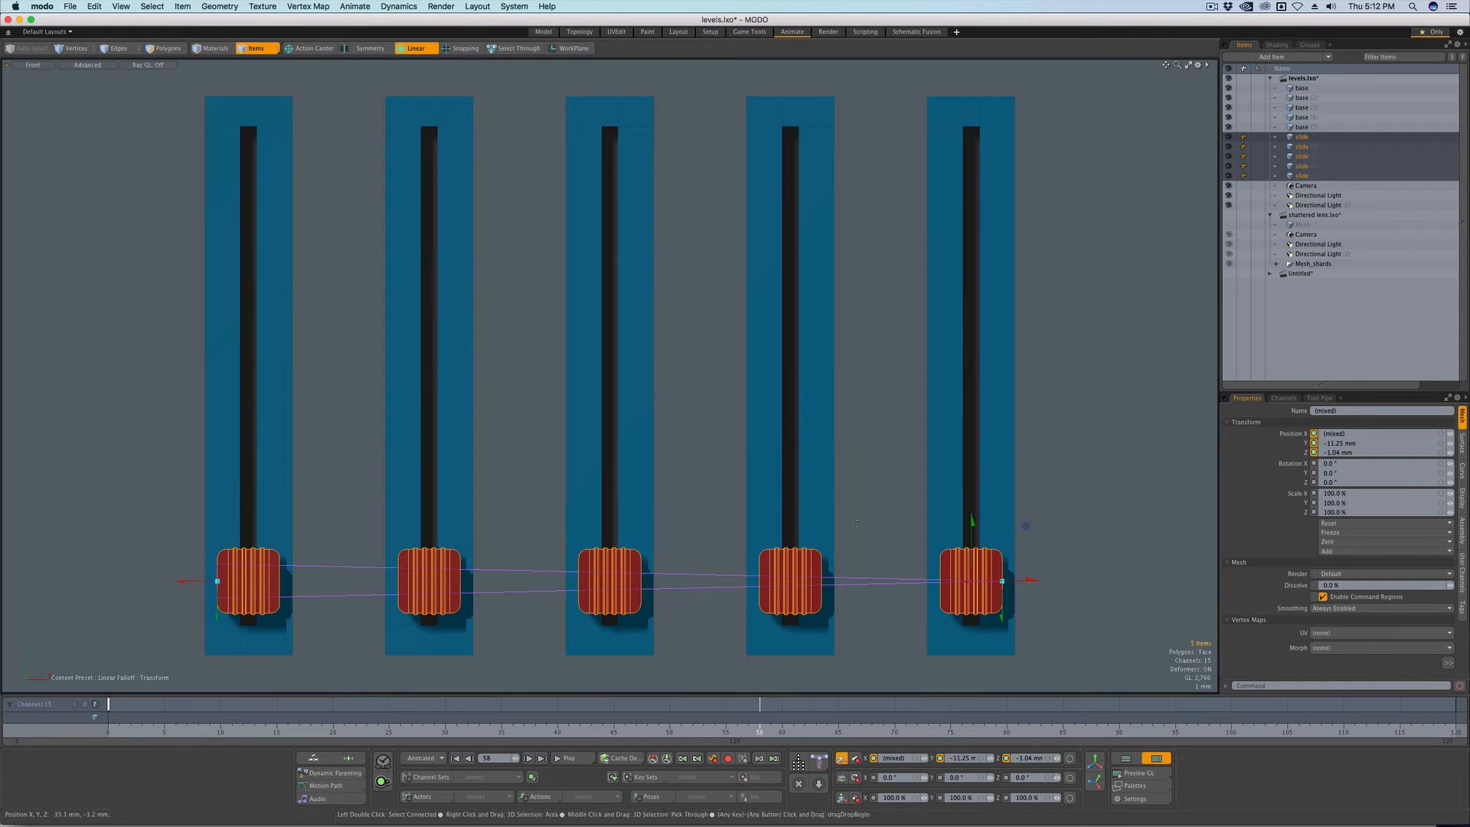
{"action": "left_click_drag", "start_coordinate": [608, 583], "coordinate": [609, 477]}
{"action": "left_click_drag", "start_coordinate": [185, 474], "coordinate": [196, 480]}
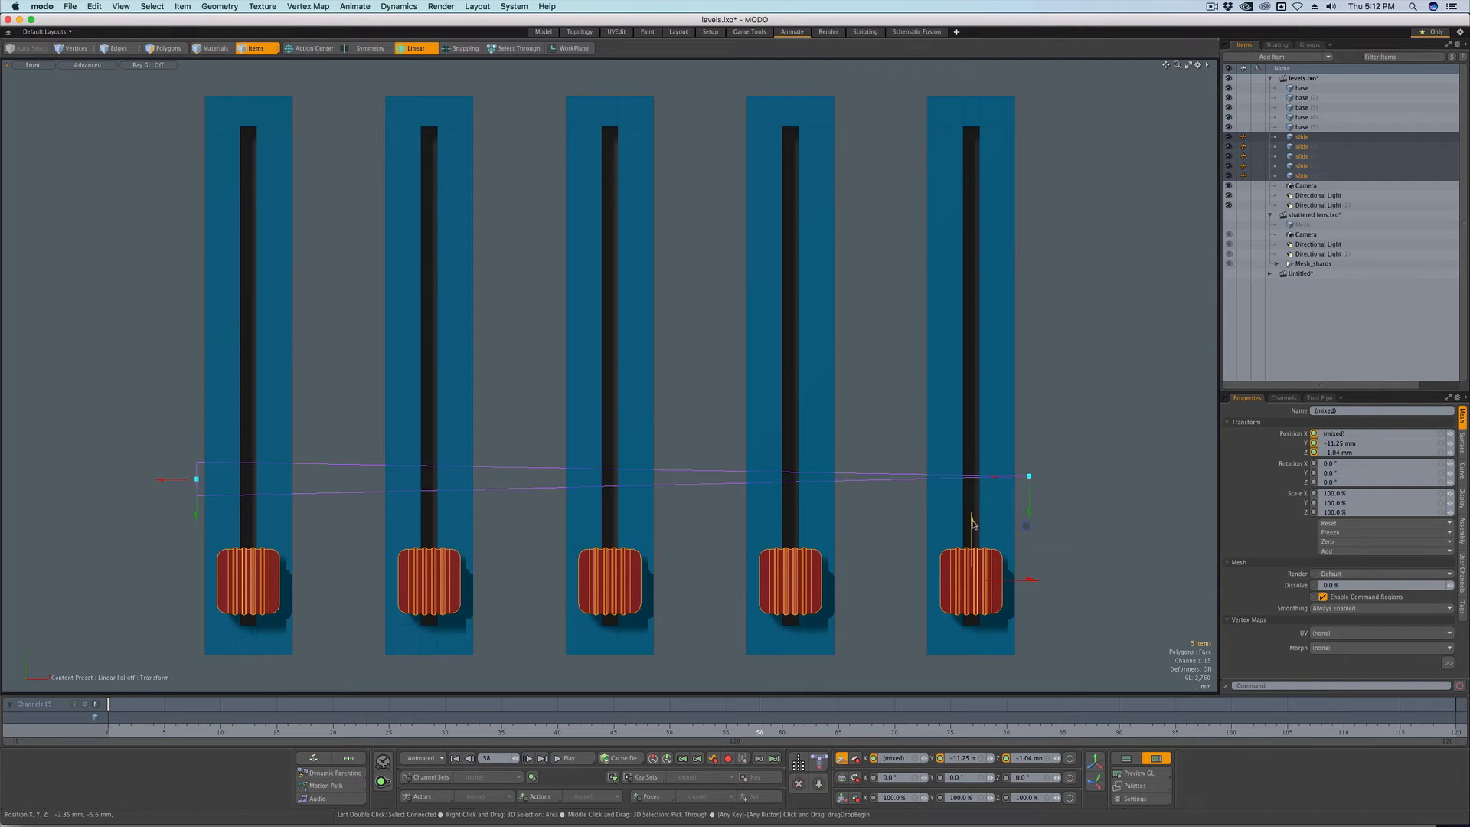
{"action": "left_click_drag", "start_coordinate": [970, 523], "coordinate": [965, 231]}
{"action": "key", "text": "super+z"}
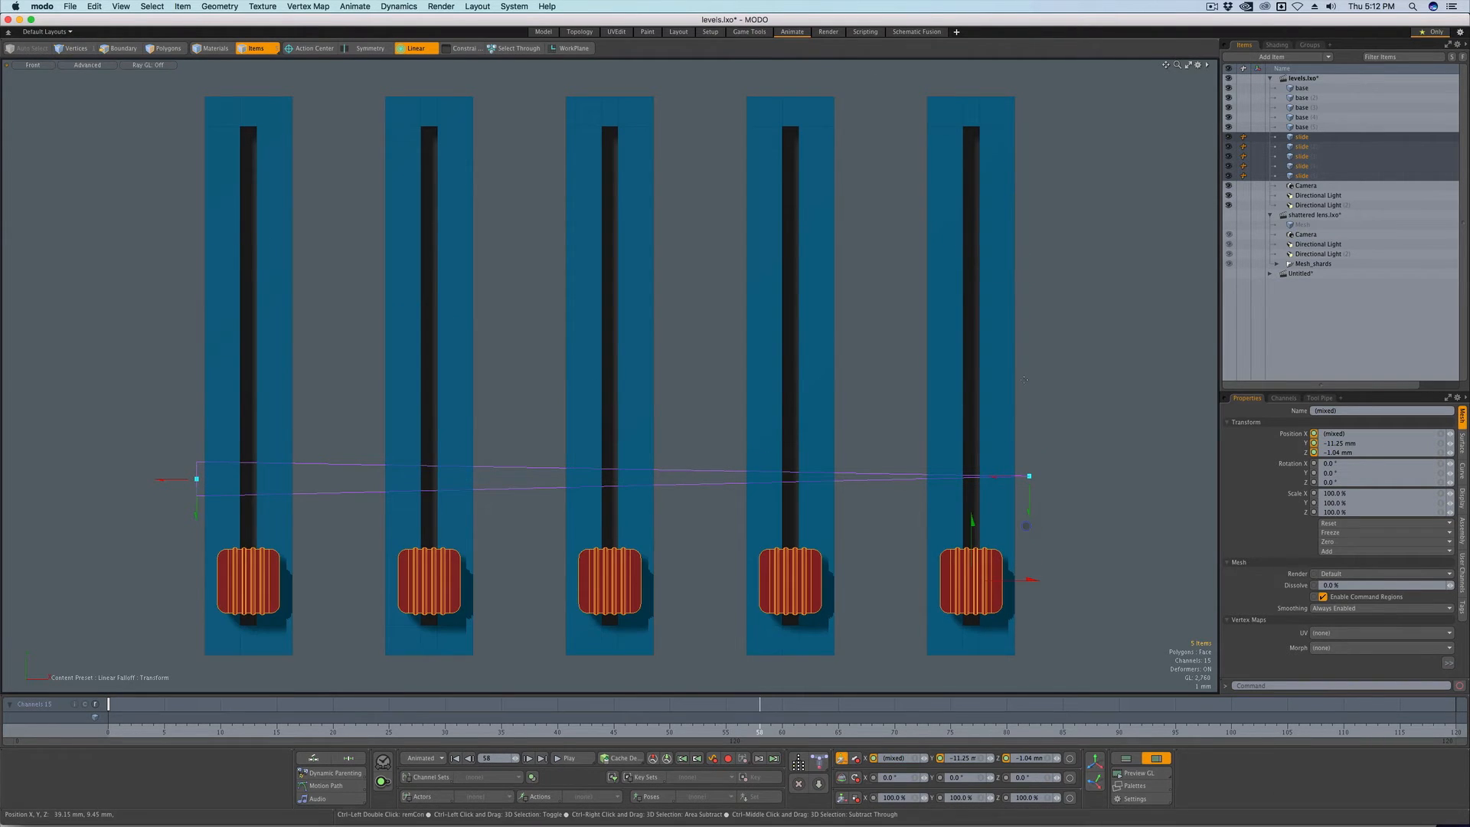
Step: Raise the knobs again and, with the falloff moved higher, bring all five level near the top
{"action": "left_click_drag", "start_coordinate": [971, 523], "coordinate": [970, 173]}
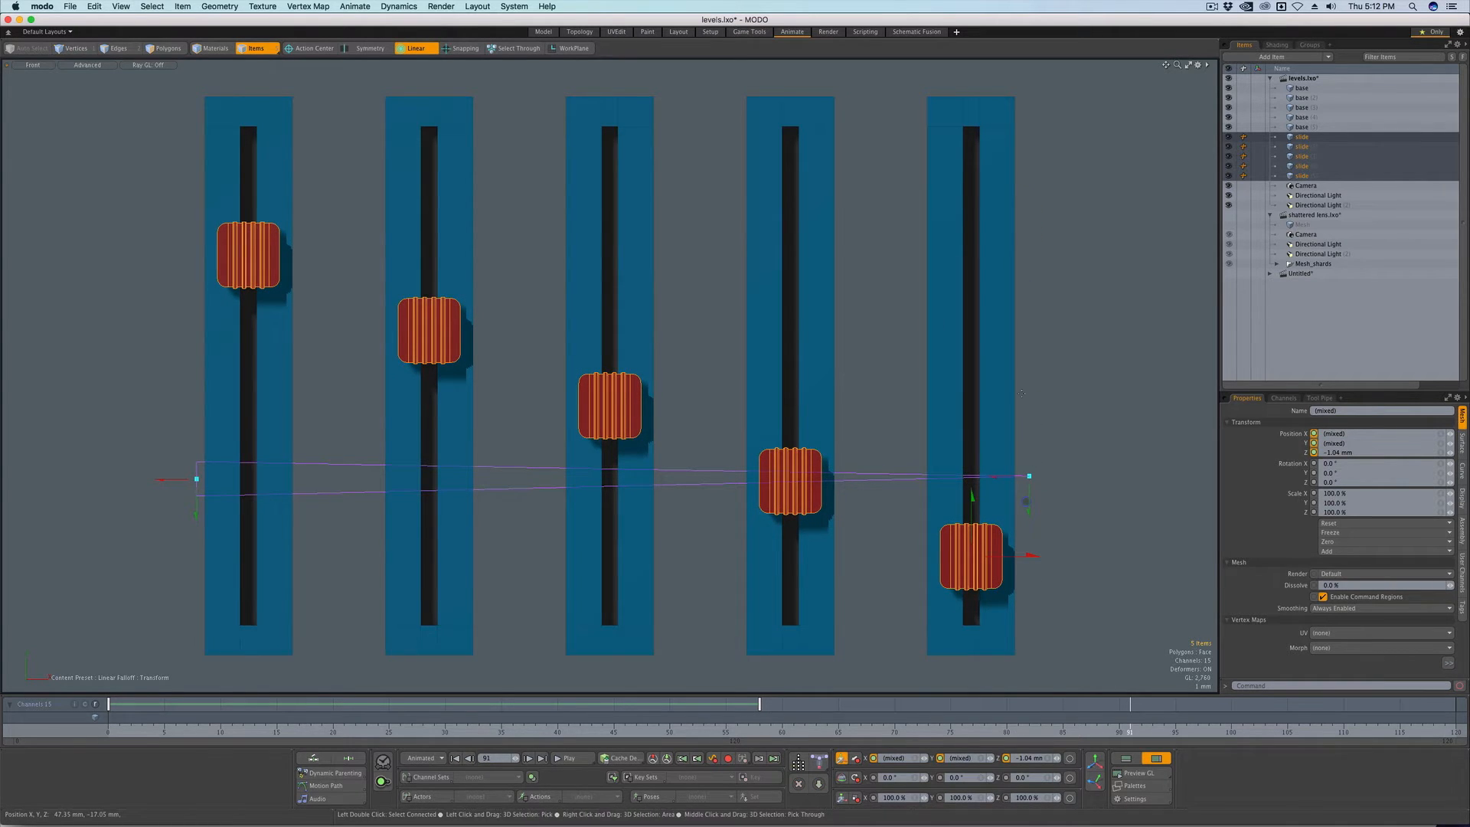
{"action": "left_click", "coordinate": [220, 318]}
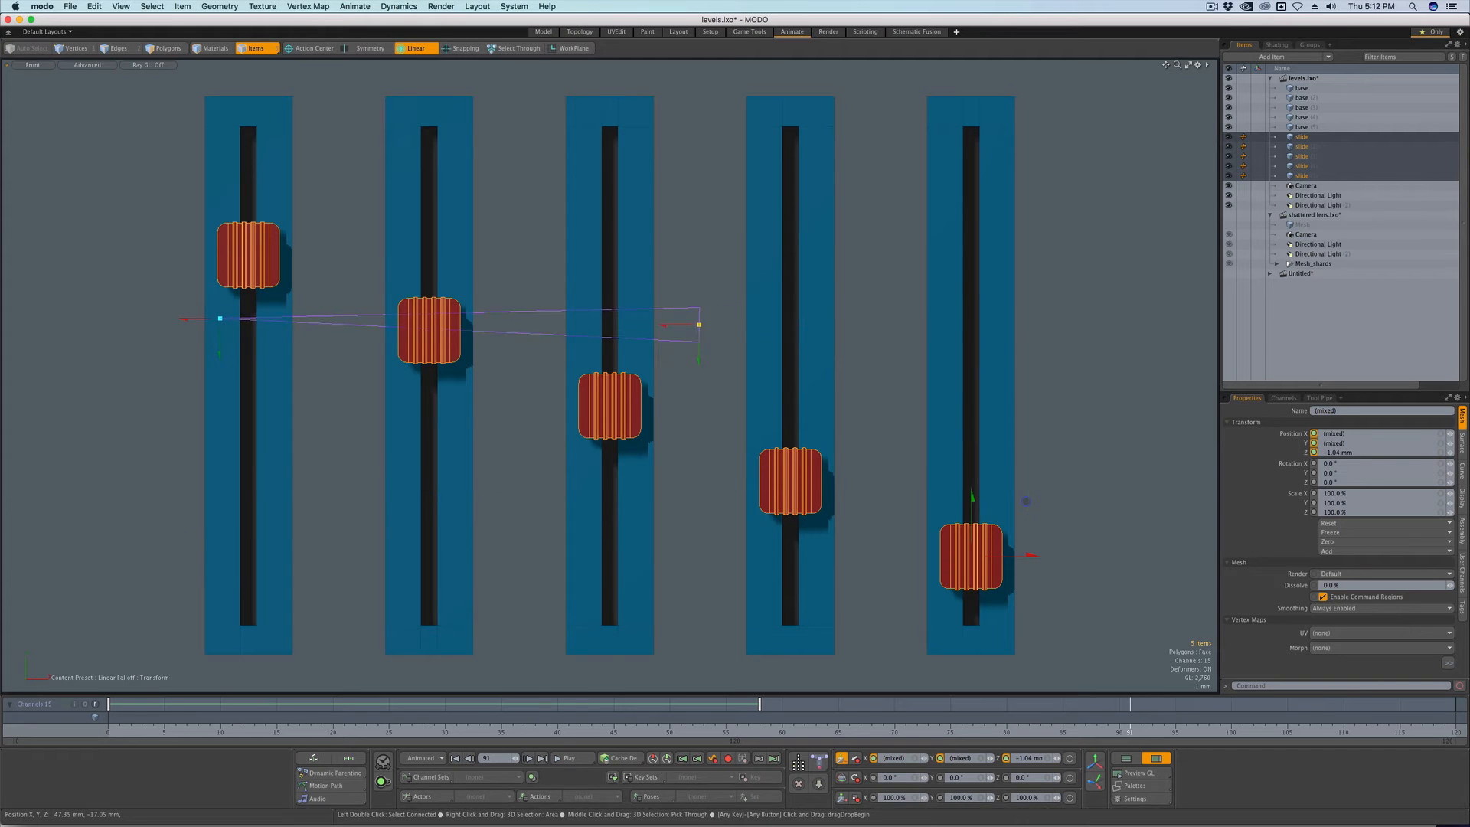
{"action": "left_click_drag", "start_coordinate": [970, 498], "coordinate": [970, 166]}
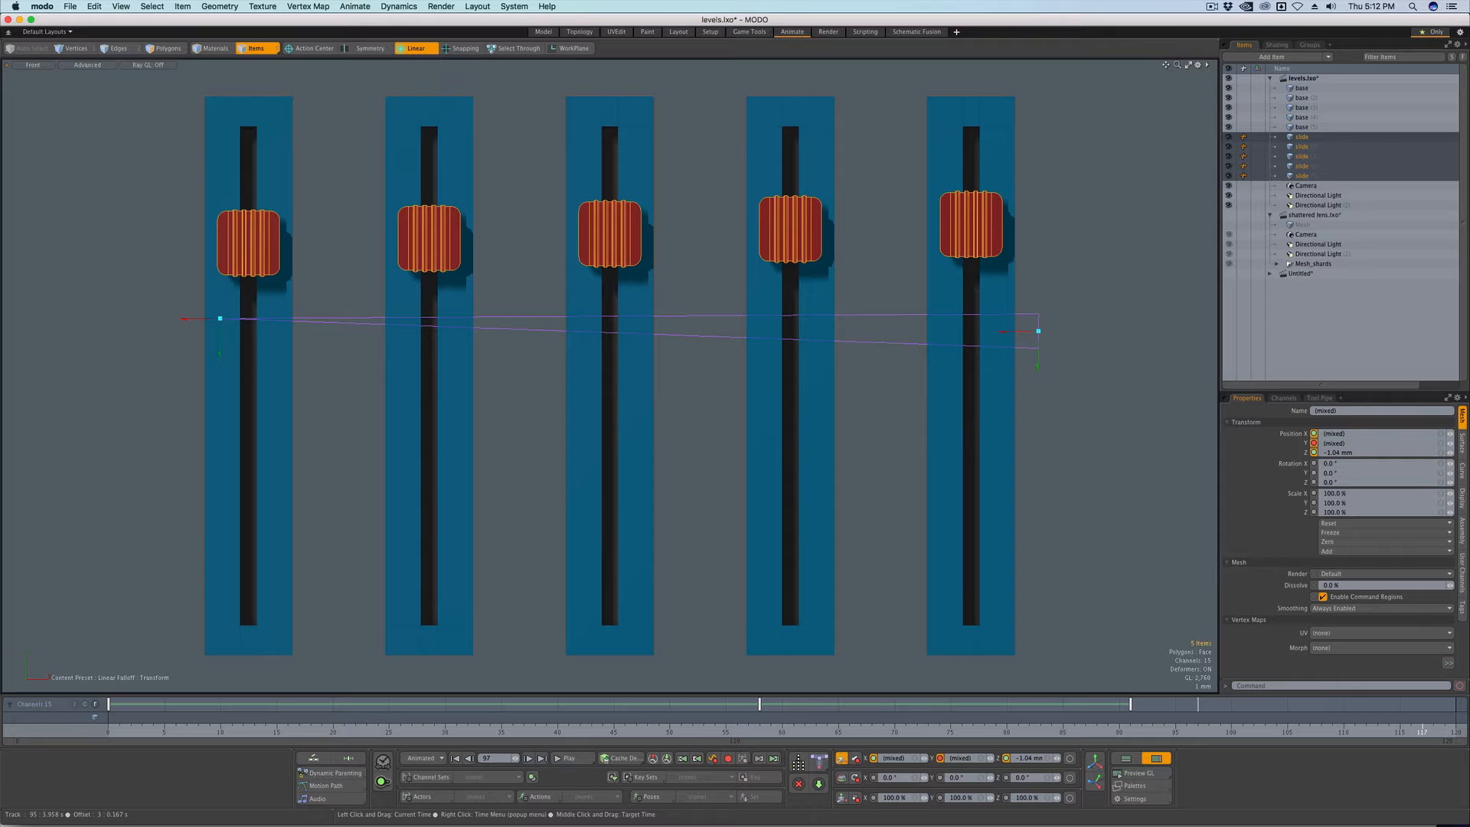
Step: Switch to a Cylinder falloff, enlarge it over all knobs and push them down into a symmetric V
{"action": "left_click", "coordinate": [423, 52]}
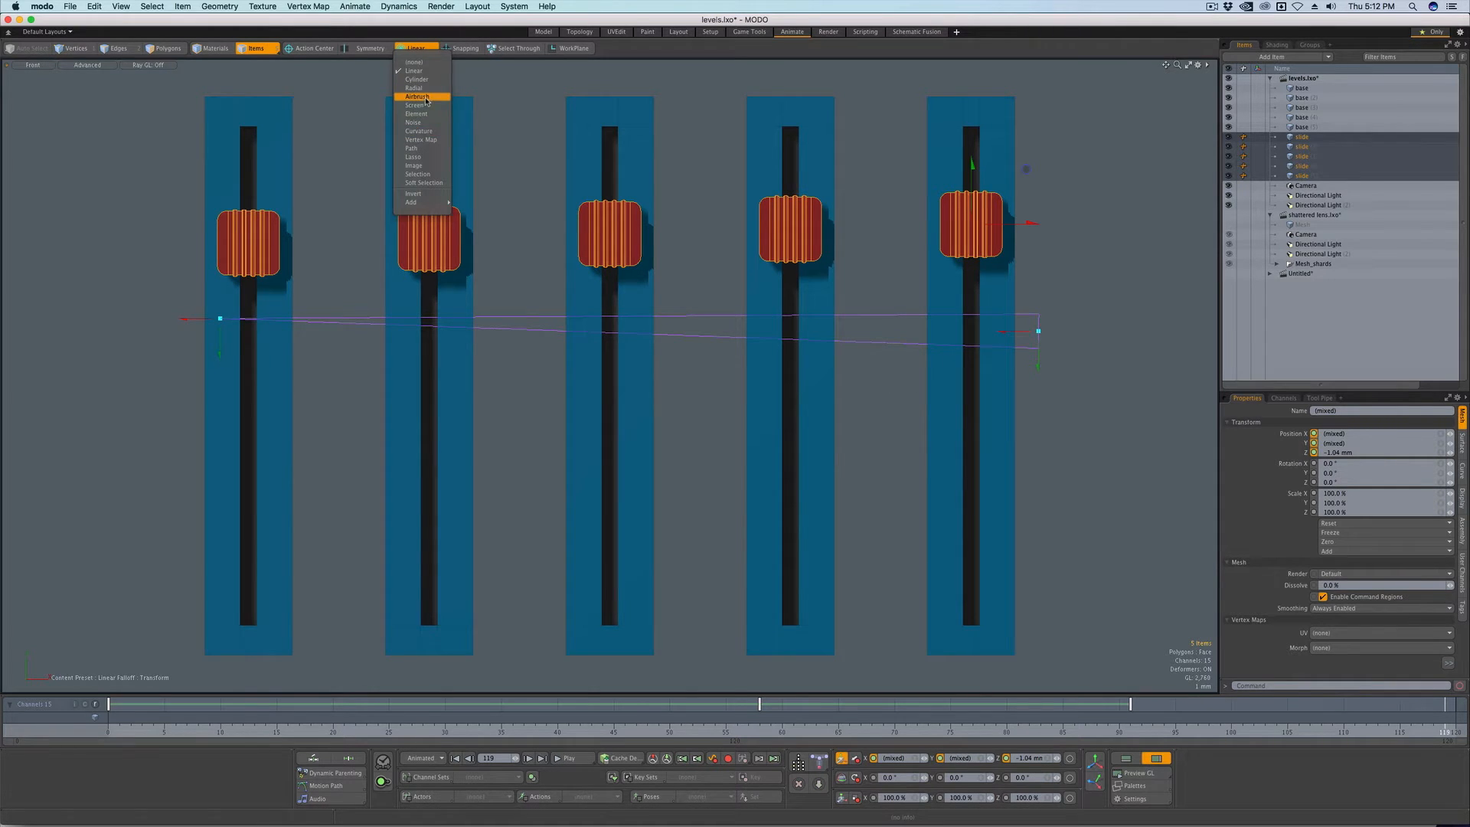
{"action": "left_click", "coordinate": [420, 79]}
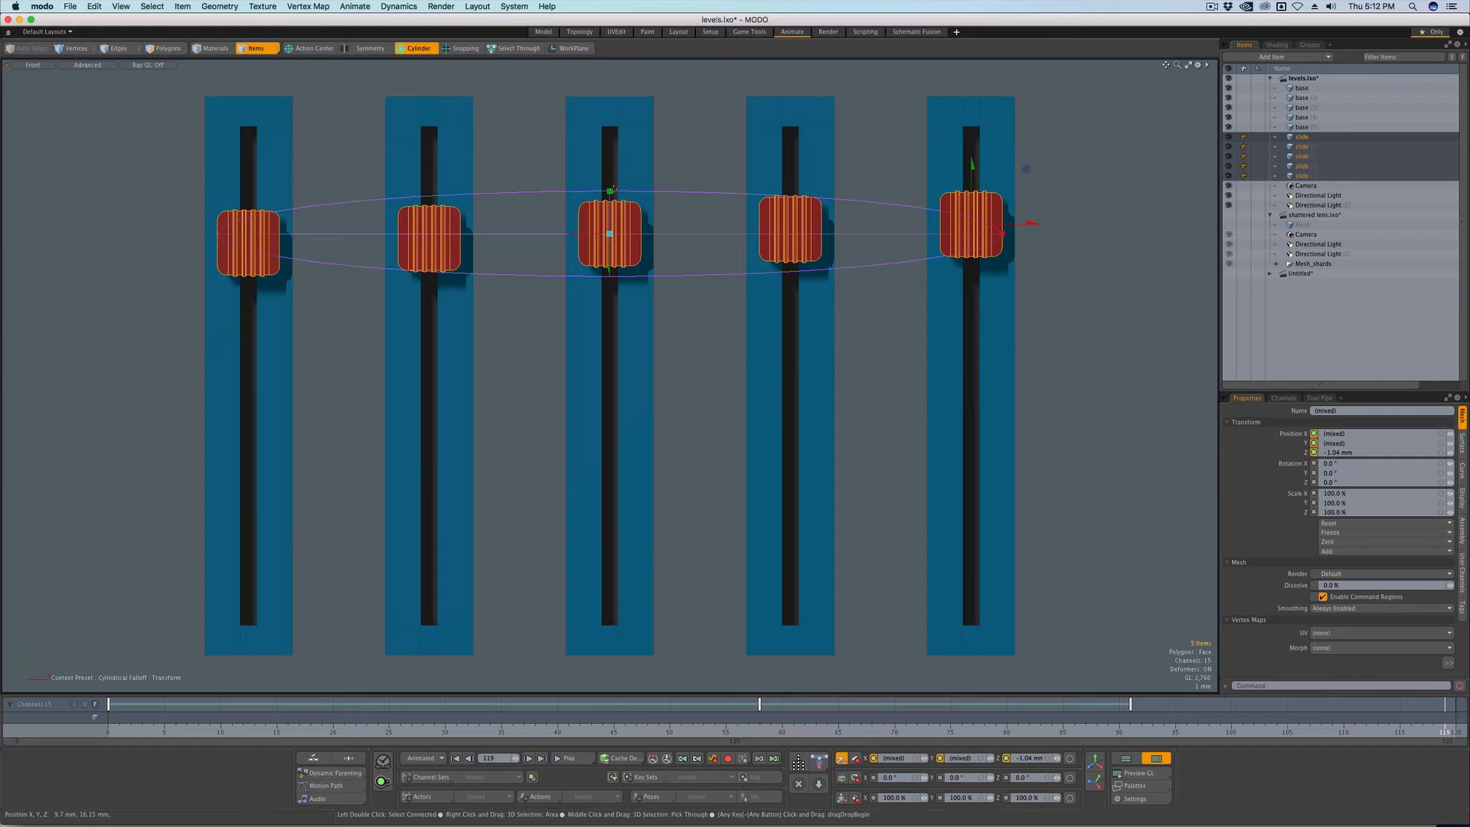
{"action": "left_click_drag", "start_coordinate": [609, 192], "coordinate": [610, 69]}
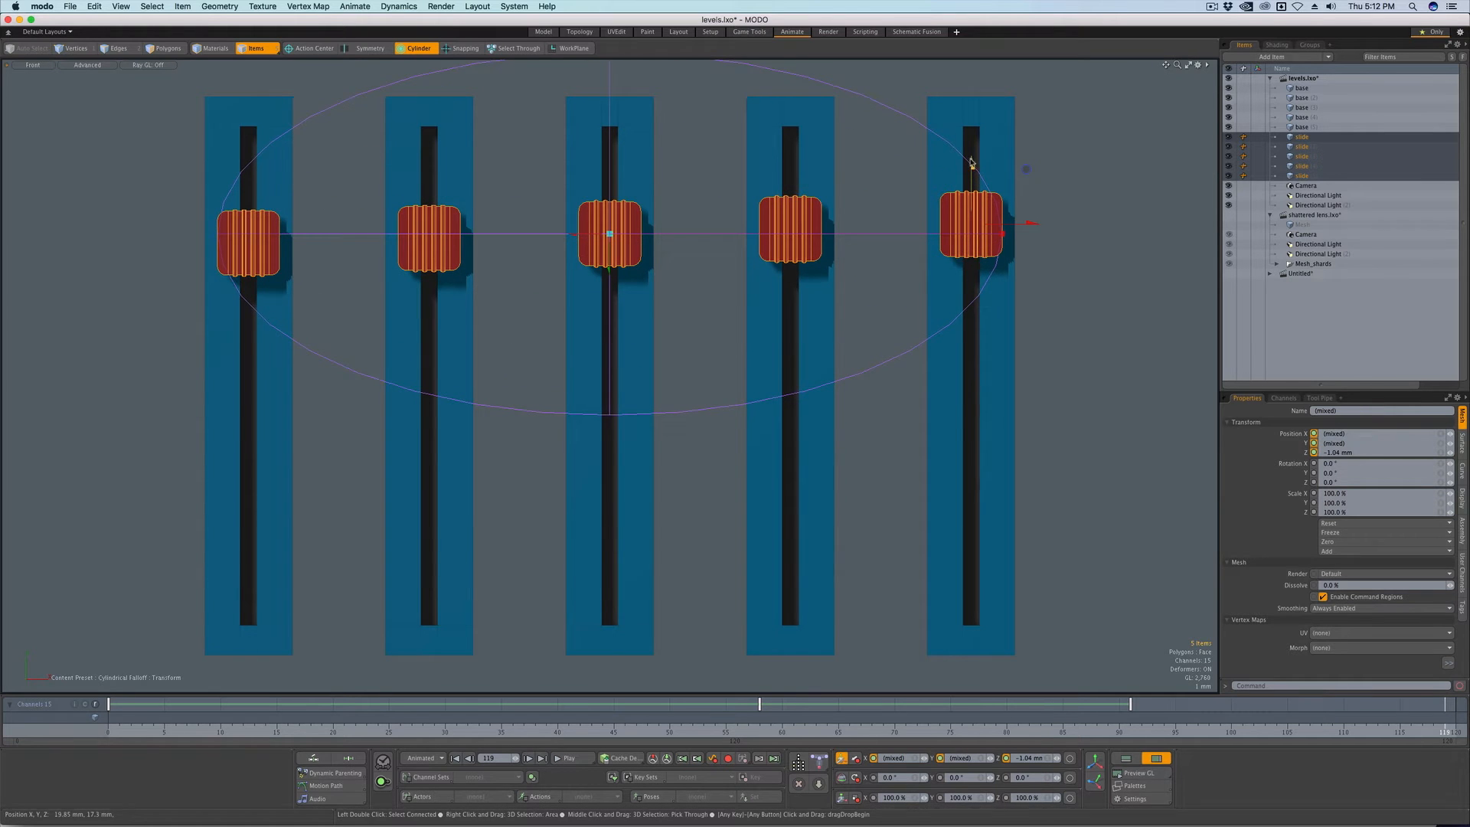
{"action": "left_click_drag", "start_coordinate": [970, 170], "coordinate": [970, 423]}
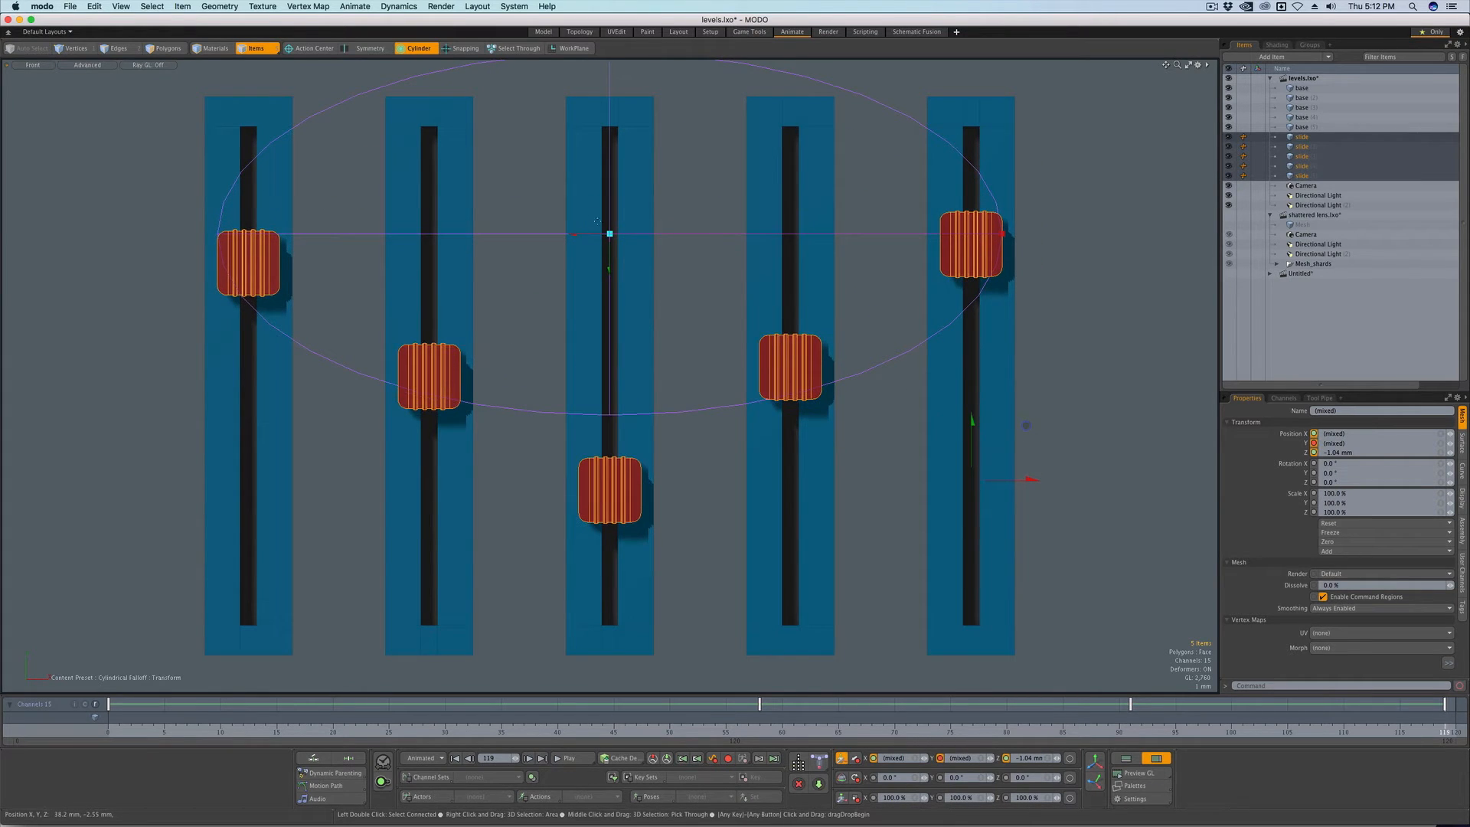
{"action": "mouse_move", "coordinate": [608, 234]}
{"action": "left_mouse_down"}
{"action": "mouse_move", "coordinate": [638, 215]}
{"action": "mouse_move", "coordinate": [669, 338]}
{"action": "mouse_move", "coordinate": [616, 276]}
{"action": "left_mouse_up"}
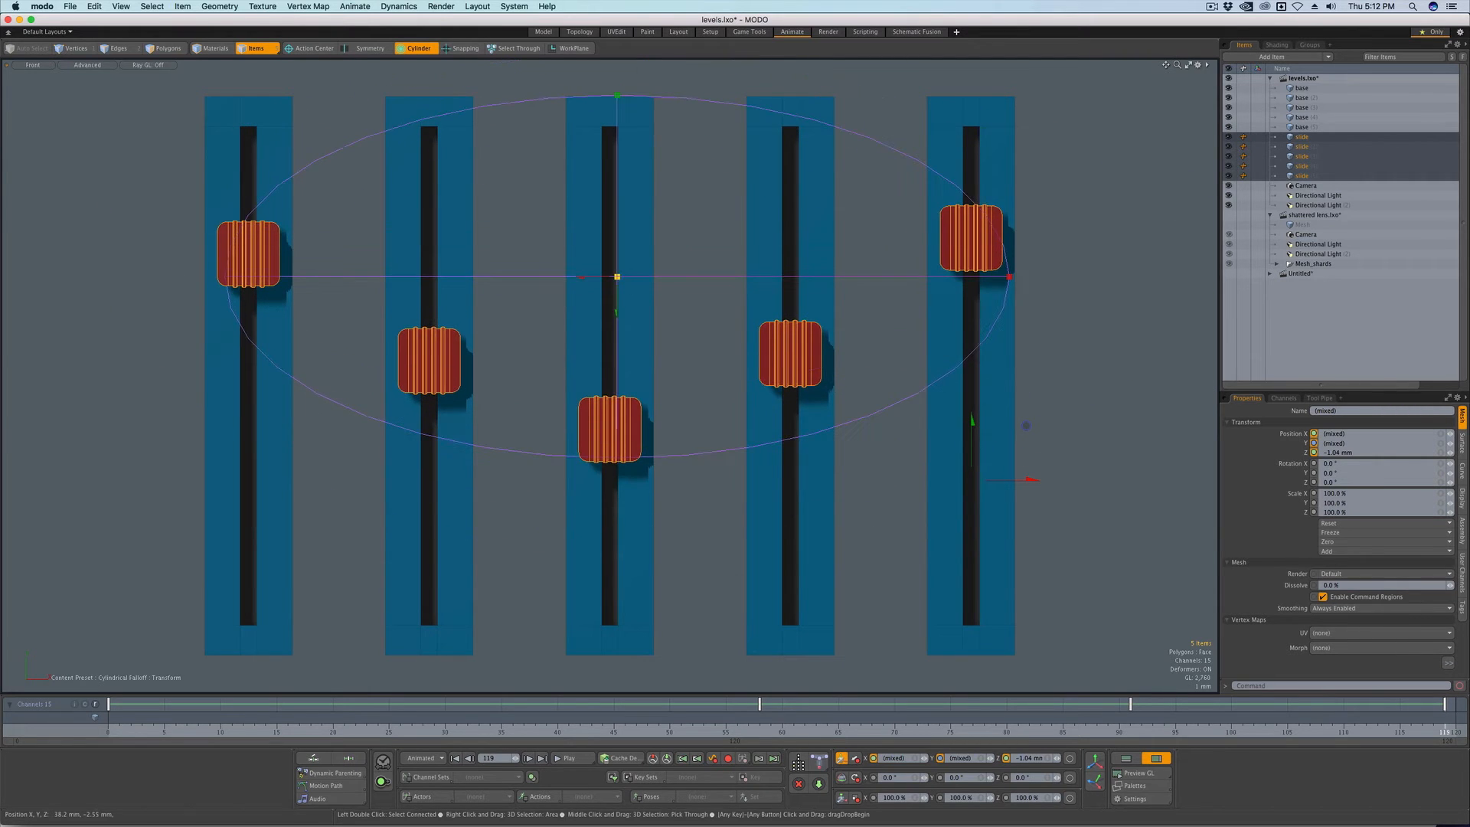
Step: Drop the tool, return to frame 0 and play back the knob animation
{"action": "key", "text": "Escape"}
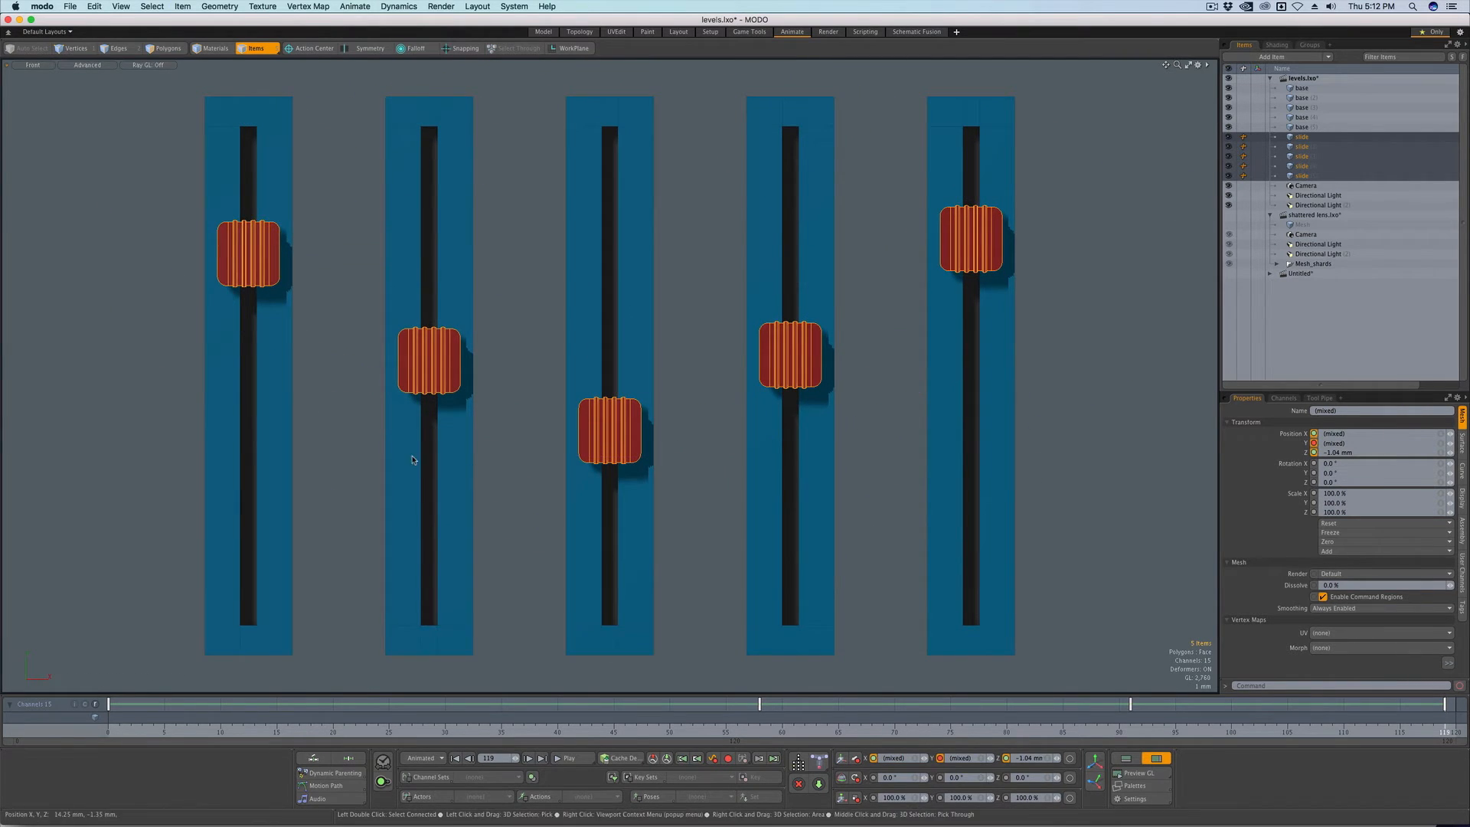
{"action": "left_click", "coordinate": [110, 717]}
{"action": "key", "text": "slash"}
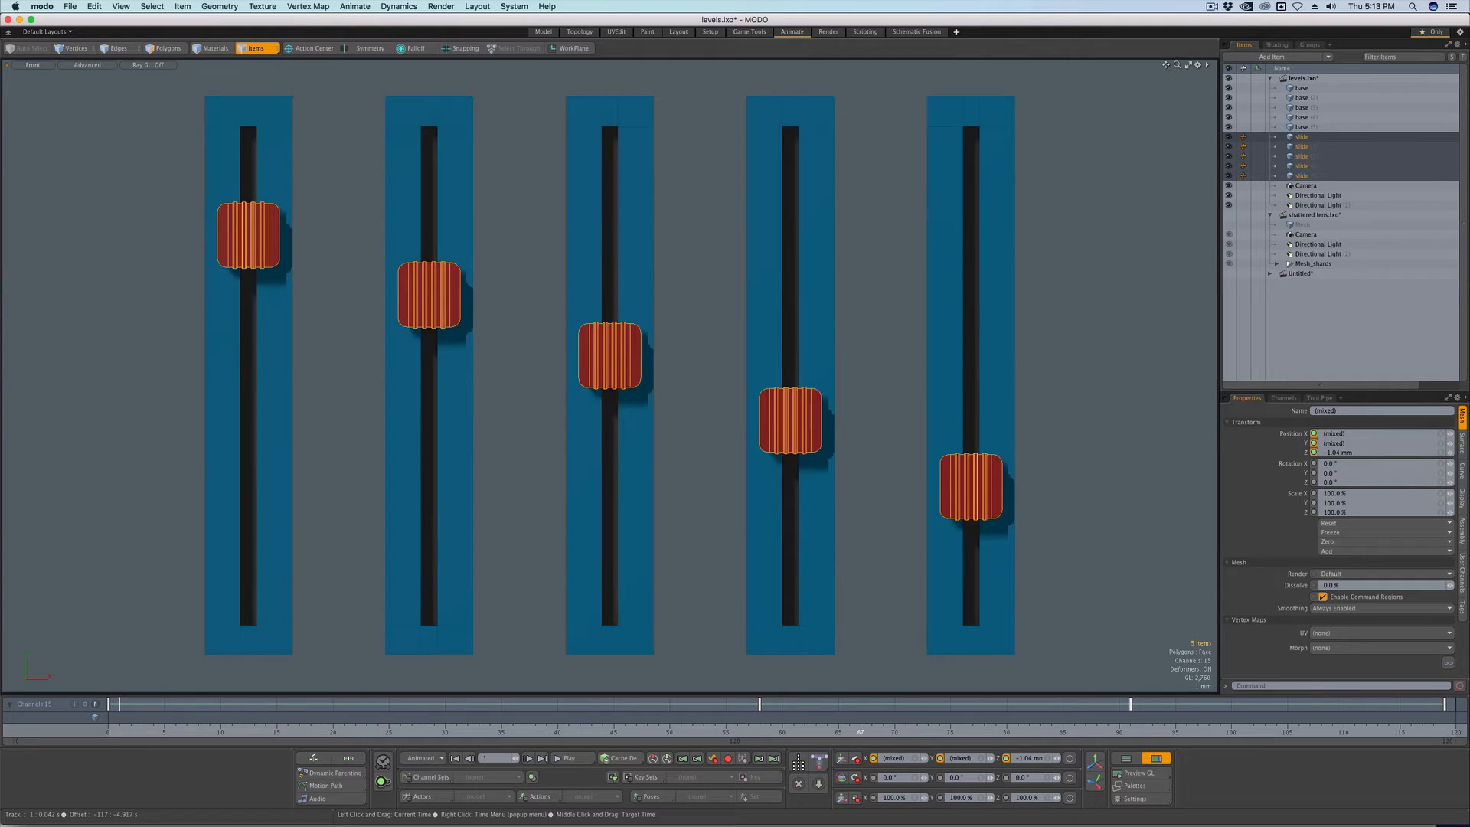
Step: Switch to shattered lens.lxo, frame it and view the sphere from the top
{"action": "left_click", "coordinate": [1316, 214]}
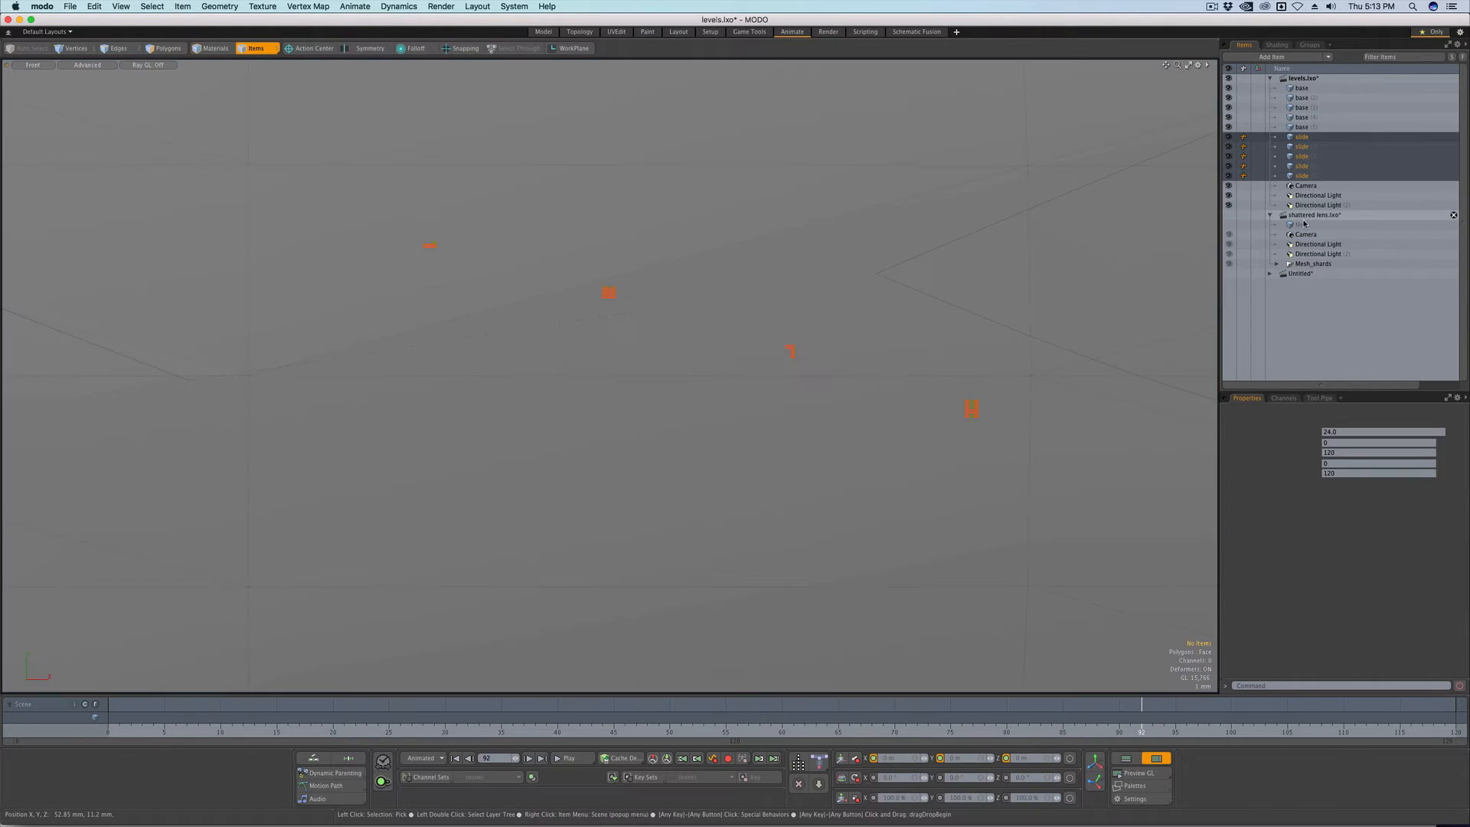
{"action": "key", "text": "shift+a"}
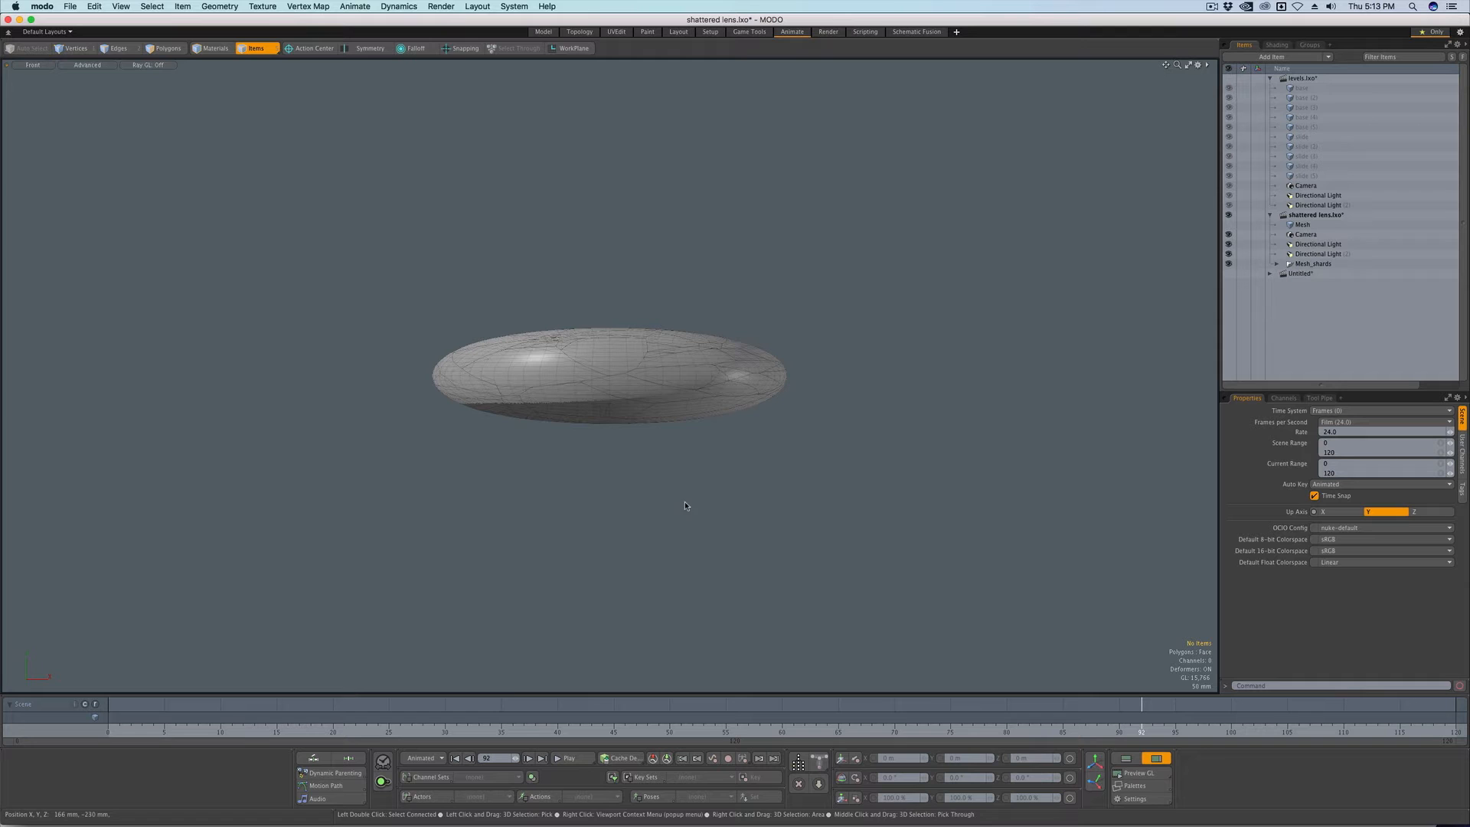
{"action": "key", "text": "ctrl+space"}
{"action": "left_click", "coordinate": [683, 365]}
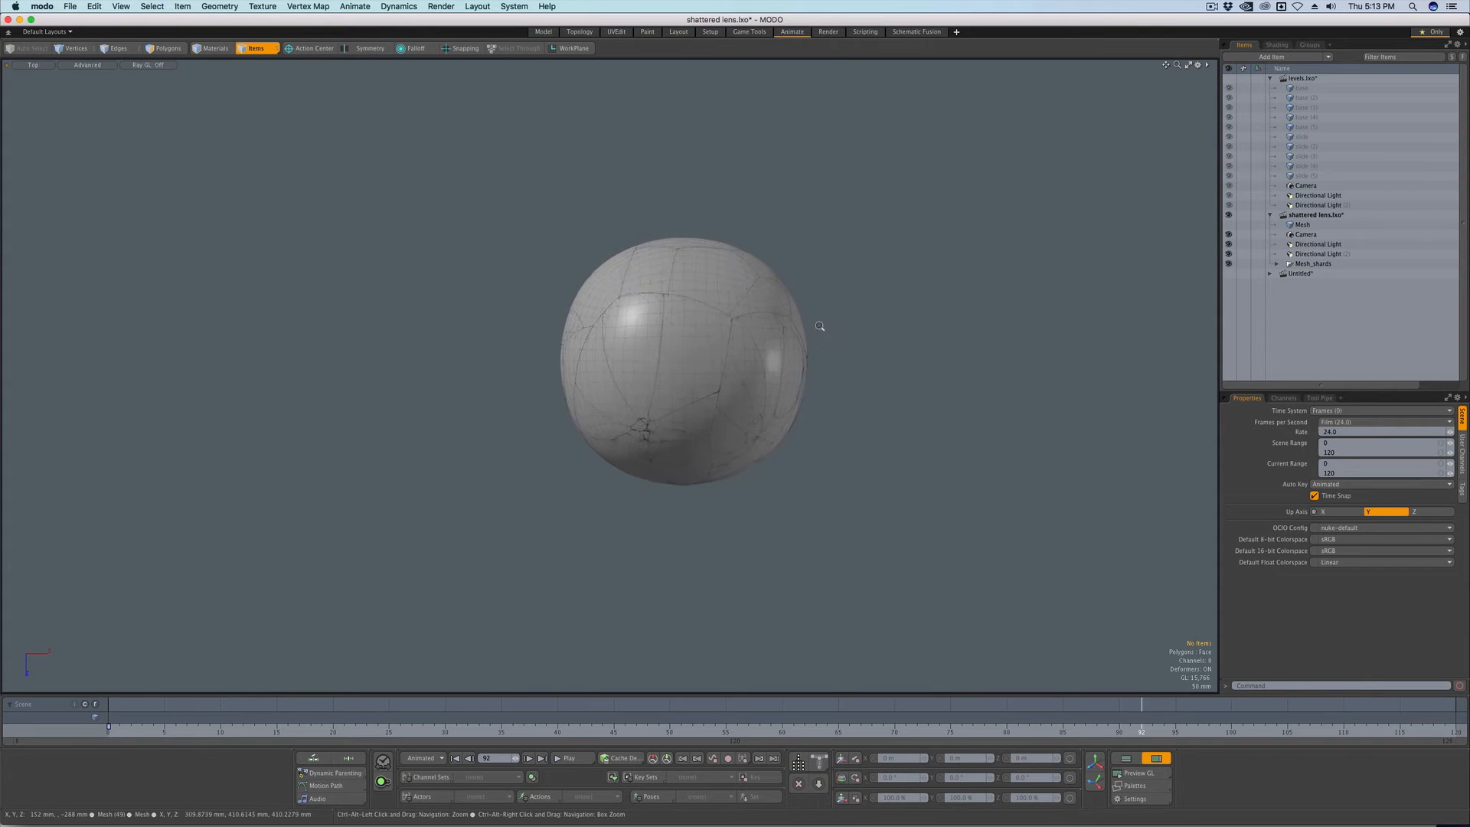
{"action": "left_click_drag", "start_coordinate": [690, 298], "coordinate": [853, 353], "text": "alt"}
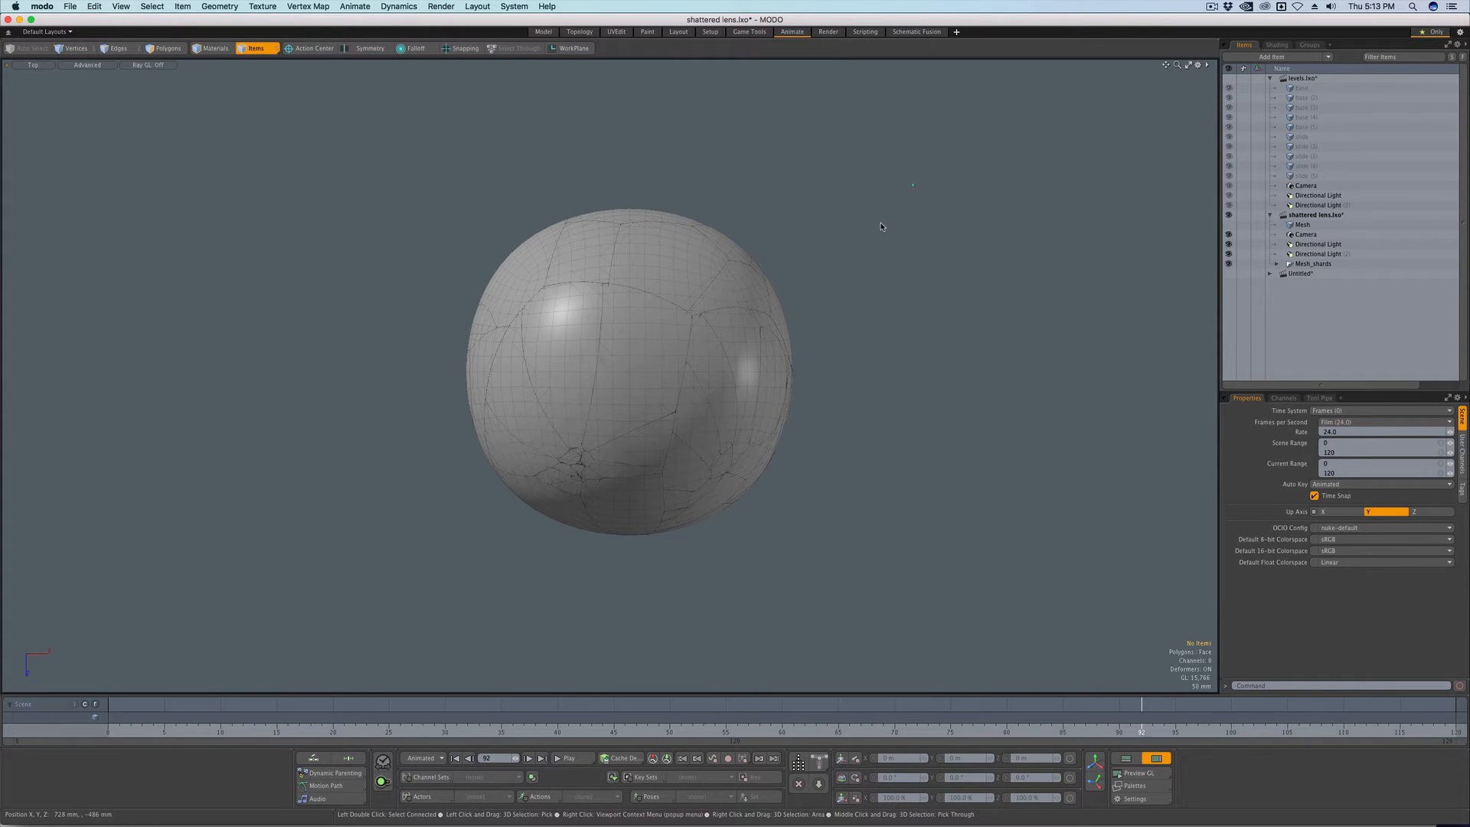
Step: Box-select every shard of the sphere and move to the end of the frame range
{"action": "left_click_drag", "start_coordinate": [914, 183], "coordinate": [432, 577]}
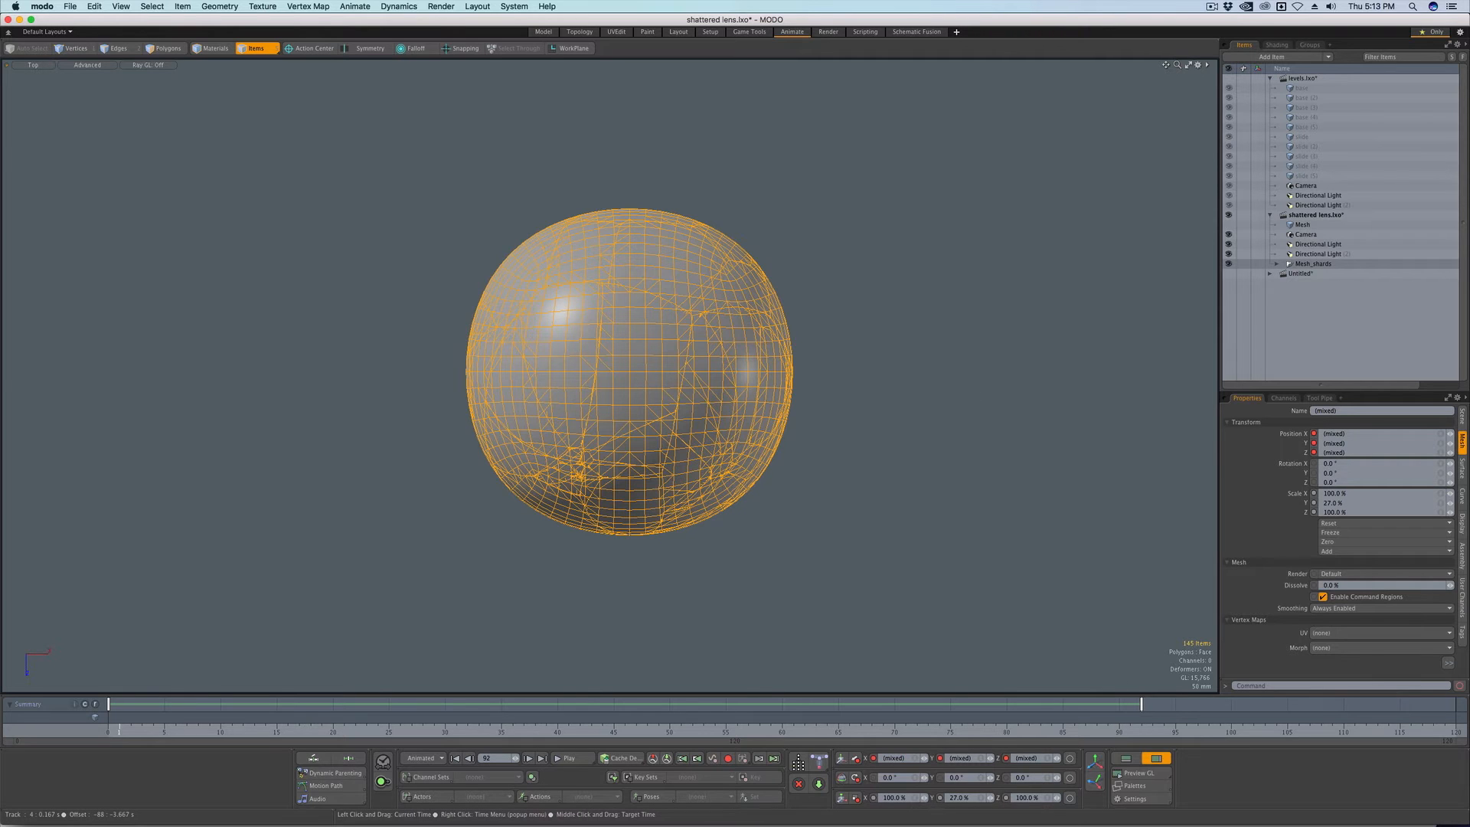
{"action": "left_click", "coordinate": [794, 716]}
{"action": "left_click", "coordinate": [762, 758]}
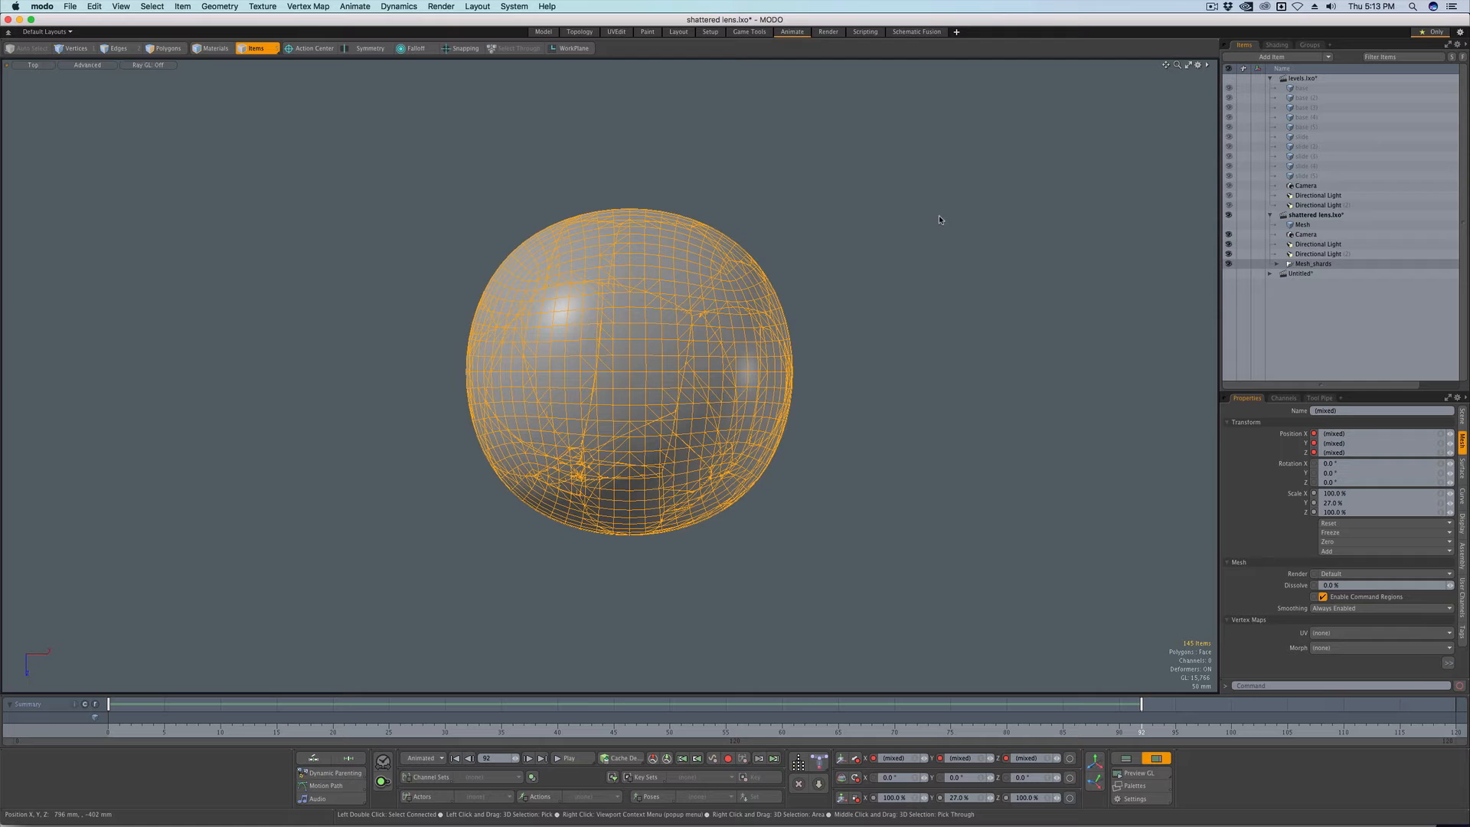
Step: Try a Radial falloff, then settle on Cylinder for the selected shards
{"action": "left_click", "coordinate": [414, 49]}
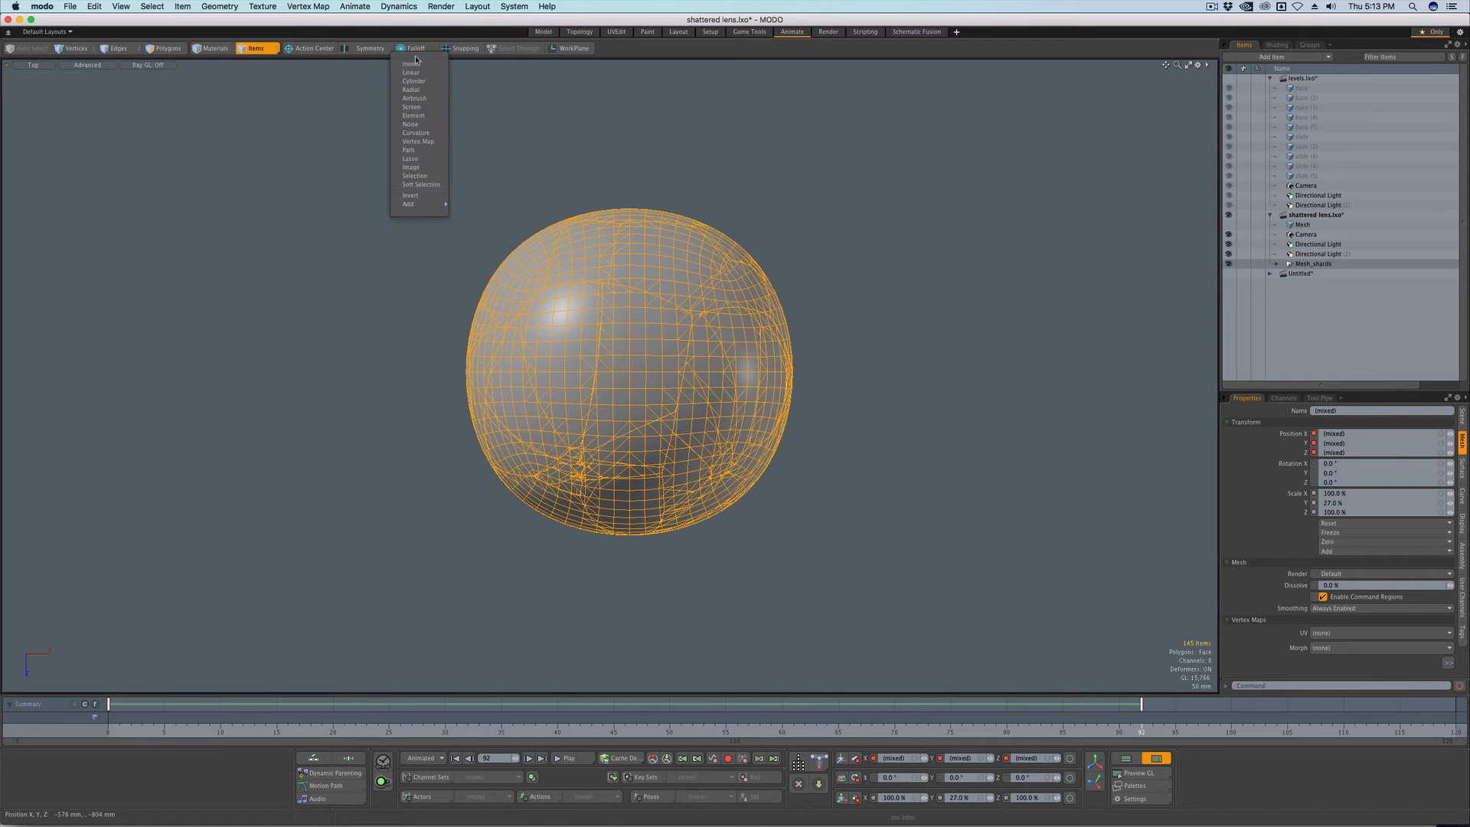
{"action": "left_click", "coordinate": [422, 92]}
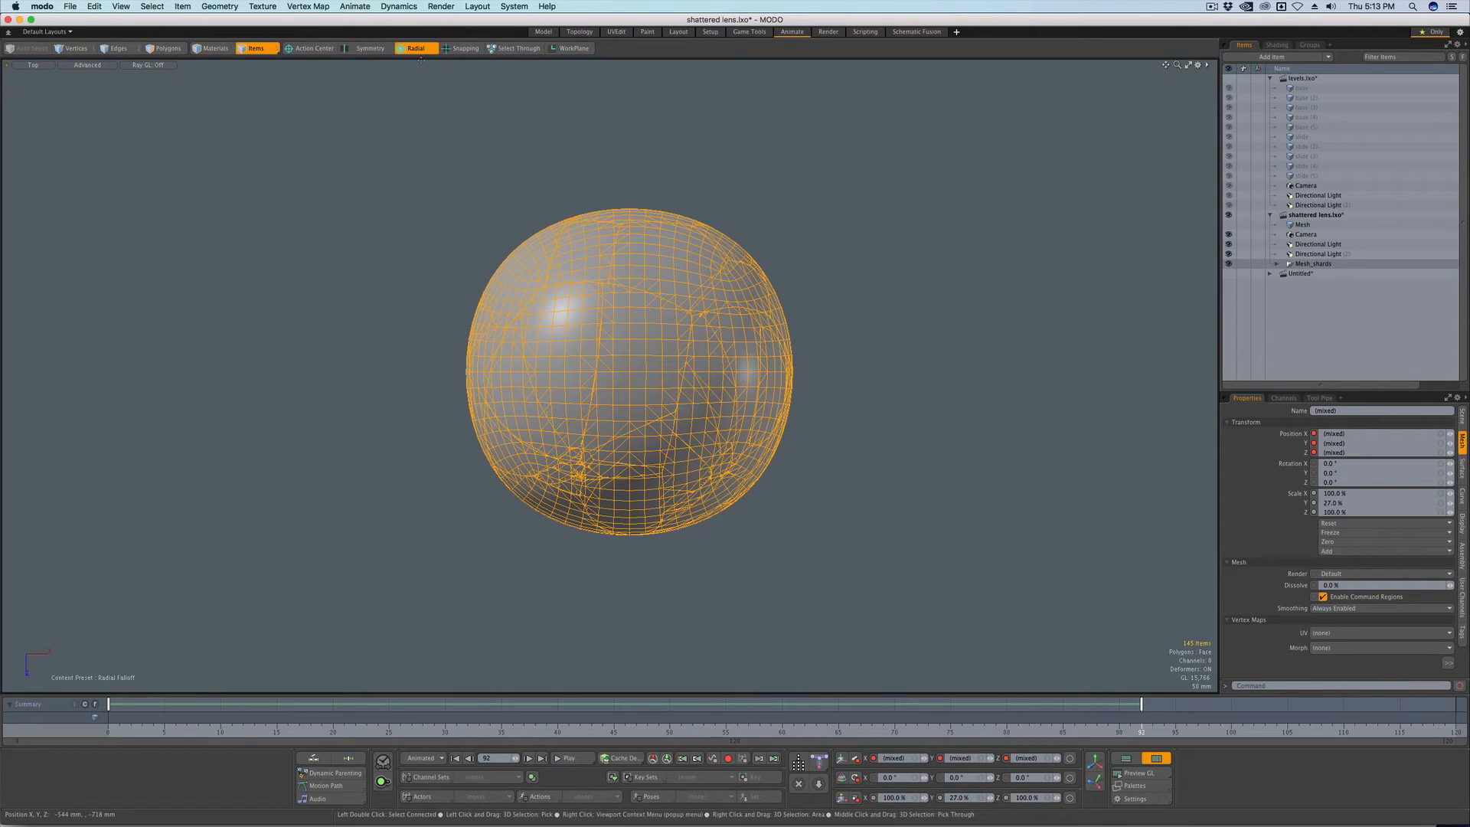
{"action": "left_click", "coordinate": [422, 51]}
{"action": "left_click", "coordinate": [421, 78]}
Step: Set the cylindrical falloff's Axis to Y in its properties popover
{"action": "key", "text": "k"}
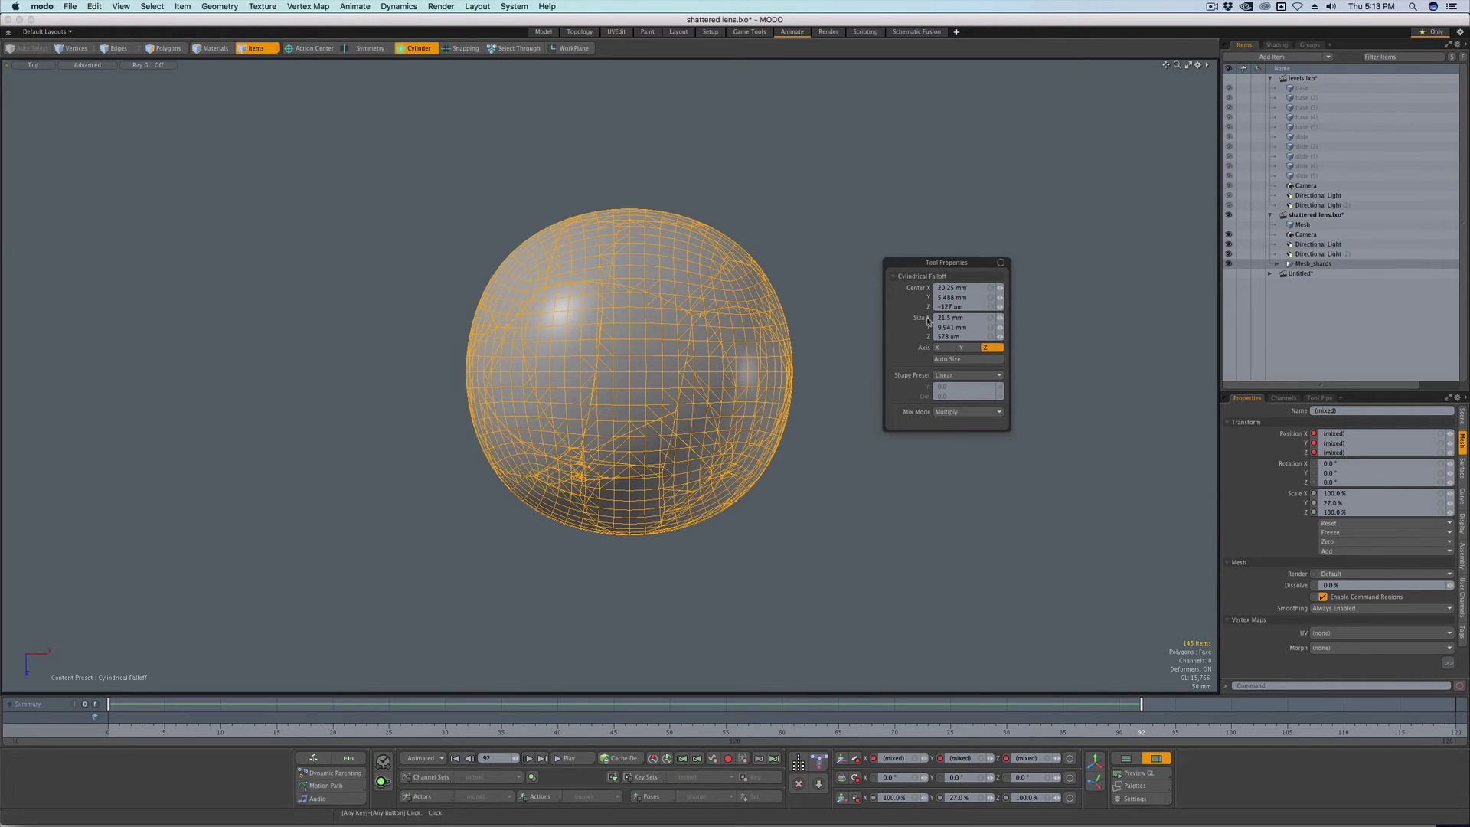
{"action": "left_click", "coordinate": [969, 348]}
{"action": "left_click", "coordinate": [792, 263]}
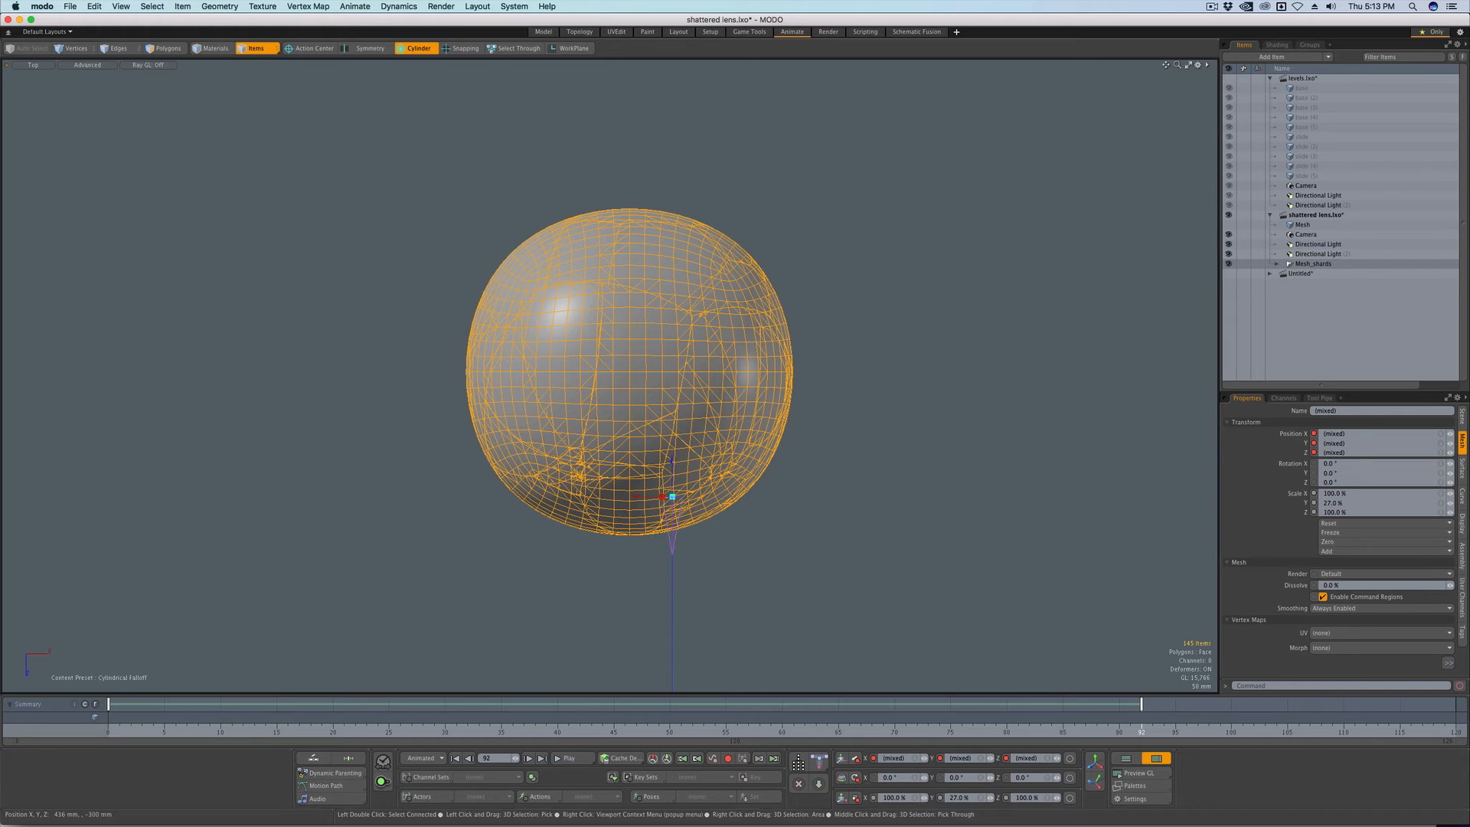
Step: Widen the falloff into a circle centred on the sphere's right edge and activate Move
{"action": "left_click_drag", "start_coordinate": [393, 497], "coordinate": [318, 497]}
{"action": "key", "text": "k"}
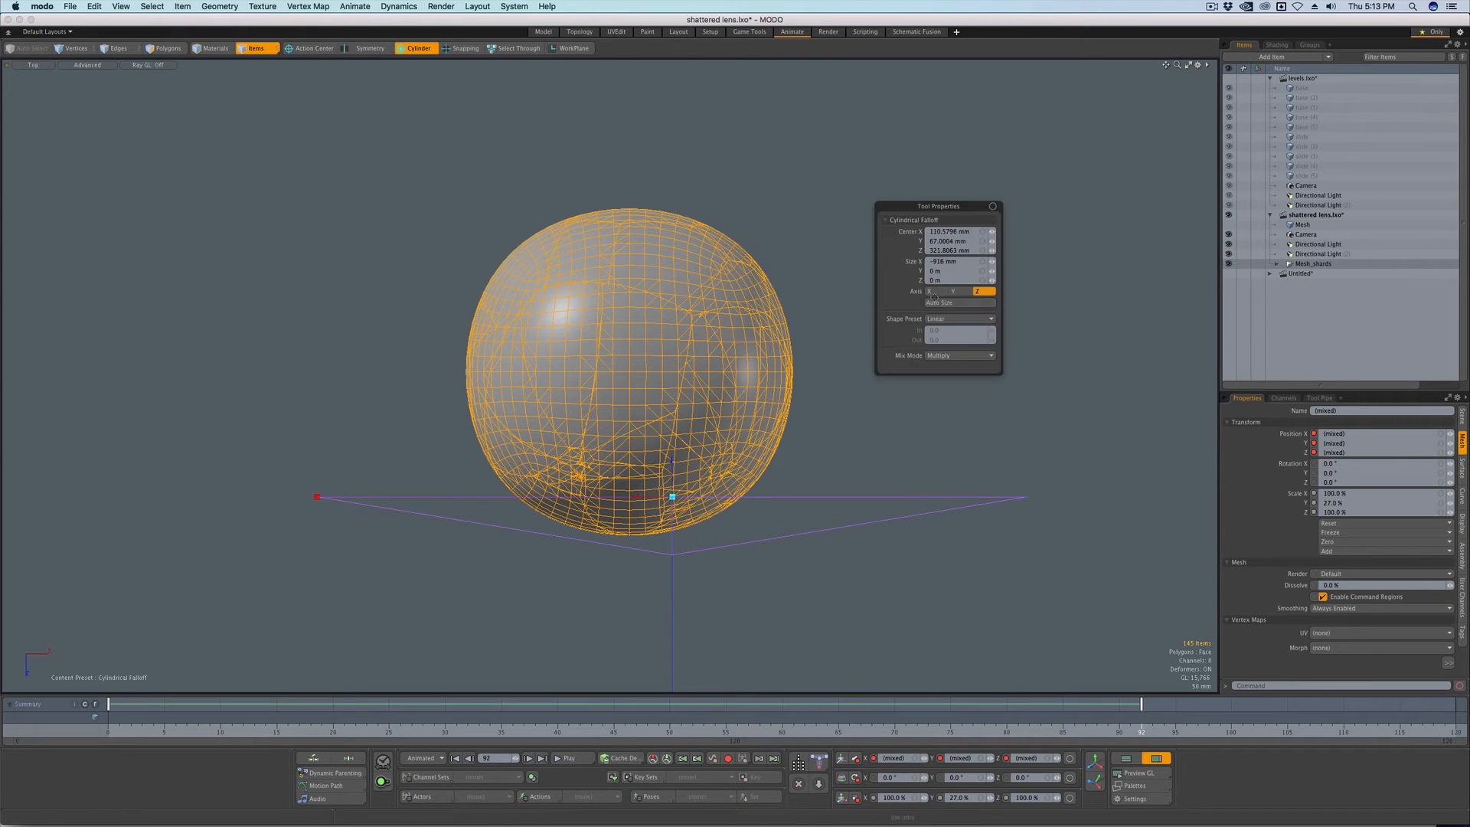
{"action": "left_click", "coordinate": [673, 495]}
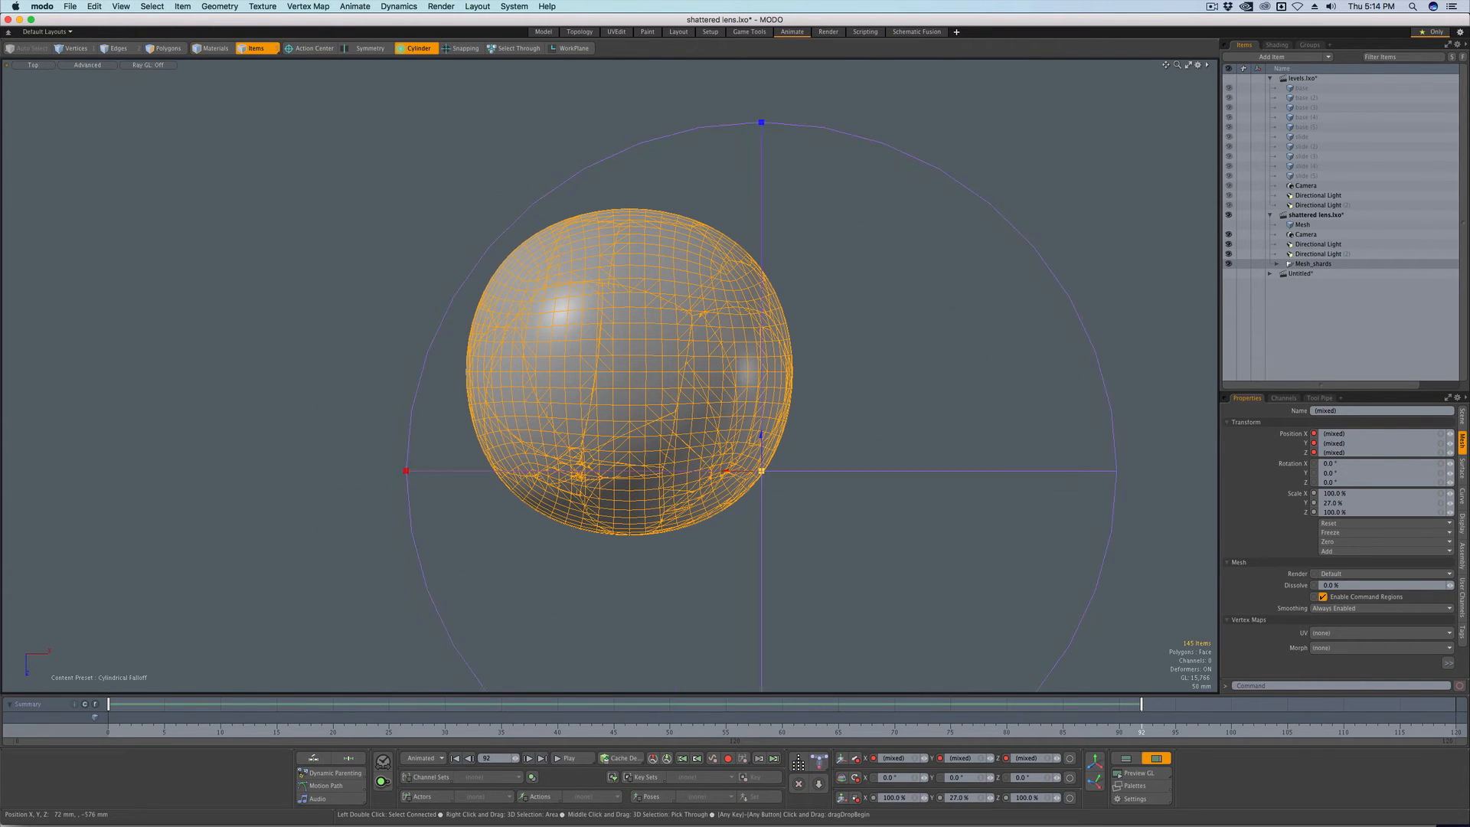
{"action": "left_click_drag", "start_coordinate": [674, 495], "coordinate": [788, 393]}
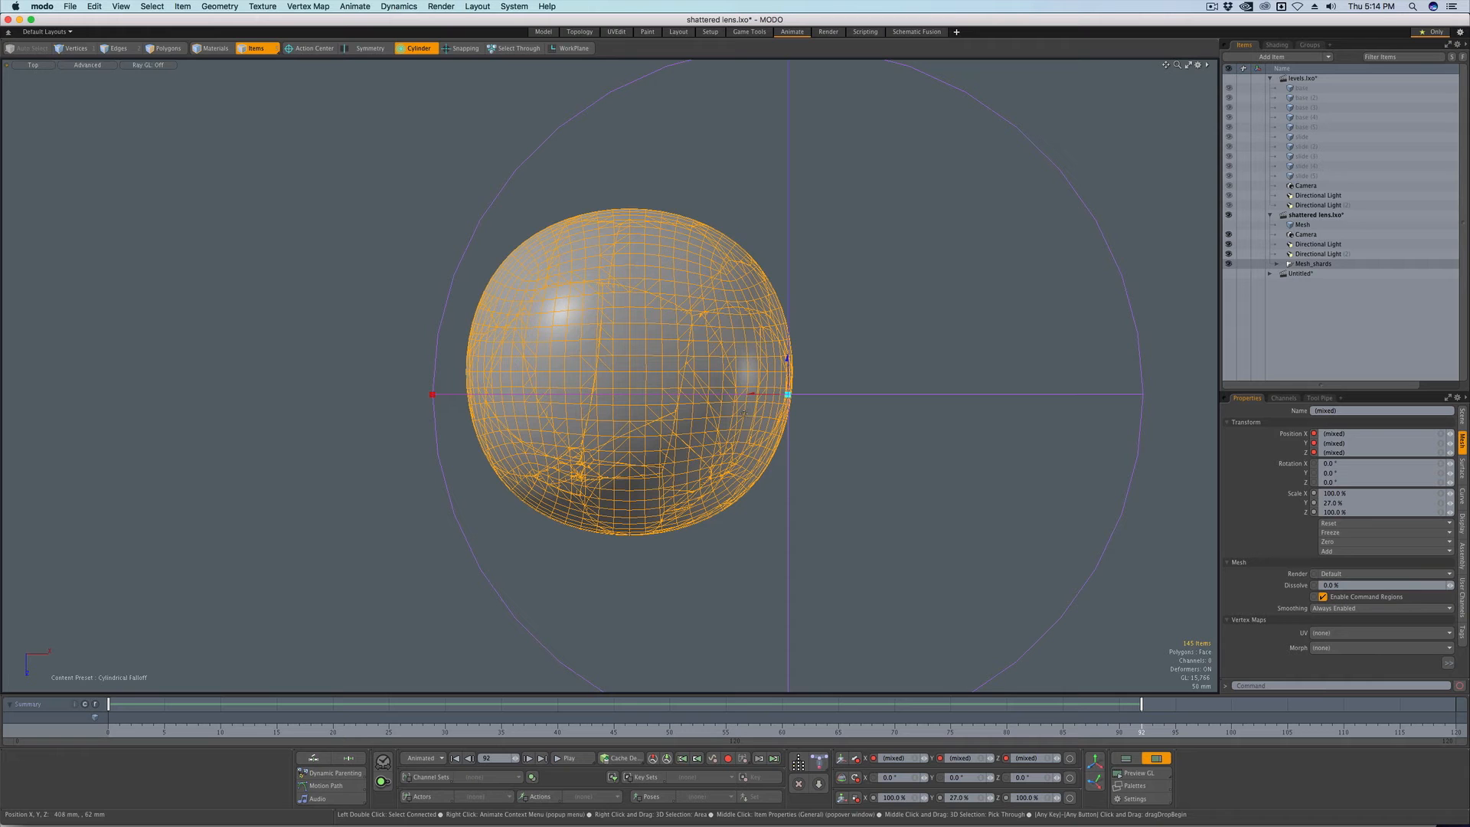
{"action": "key", "text": "w"}
{"action": "scroll", "coordinate": [846, 438], "scroll_direction": "down", "scroll_amount": 2}
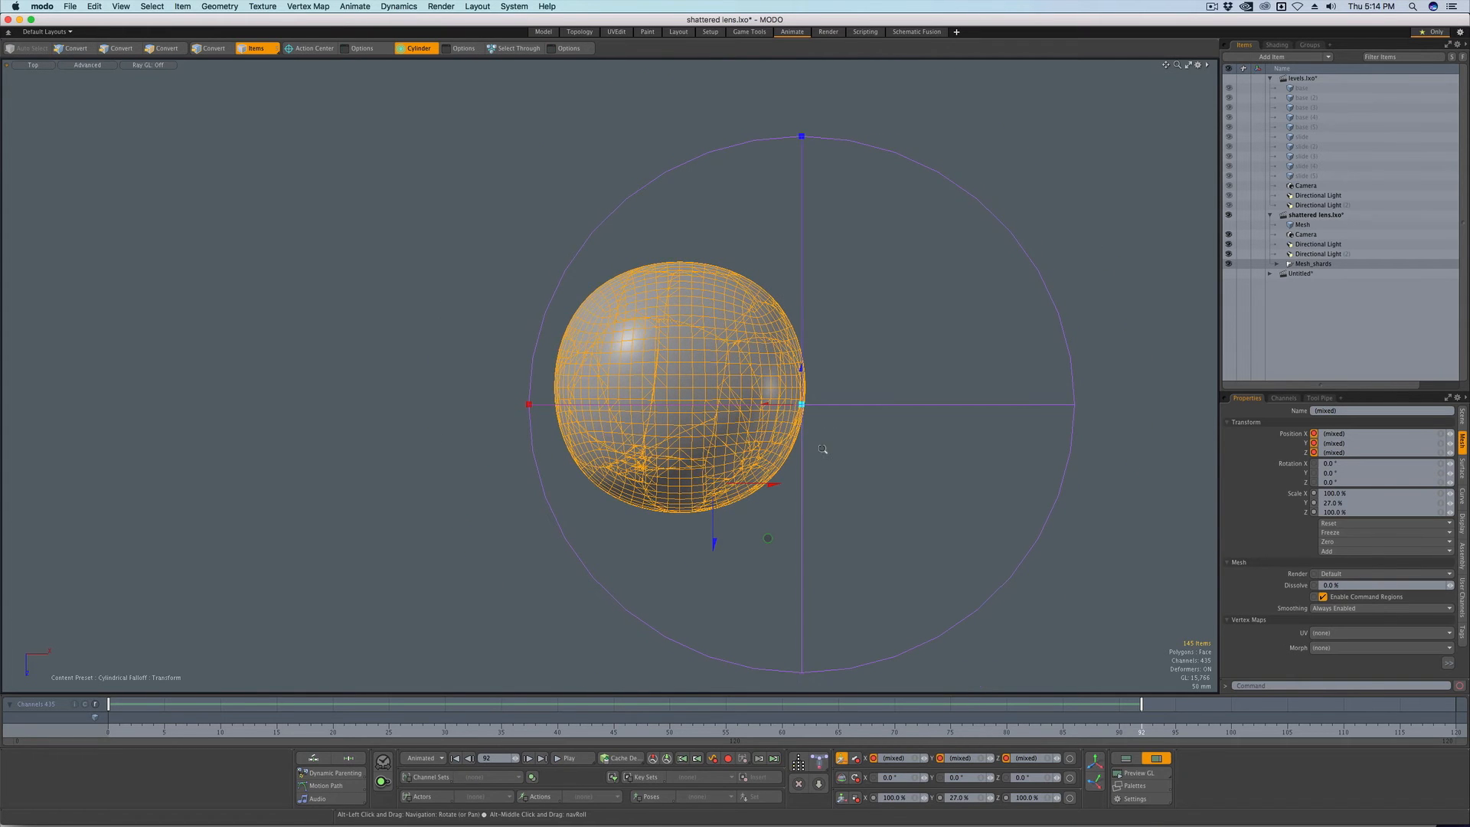
Step: Drag the shards out to the right in a graded spray, shifting the falloff, and go to frame 120
{"action": "left_click_drag", "start_coordinate": [772, 484], "coordinate": [1012, 472]}
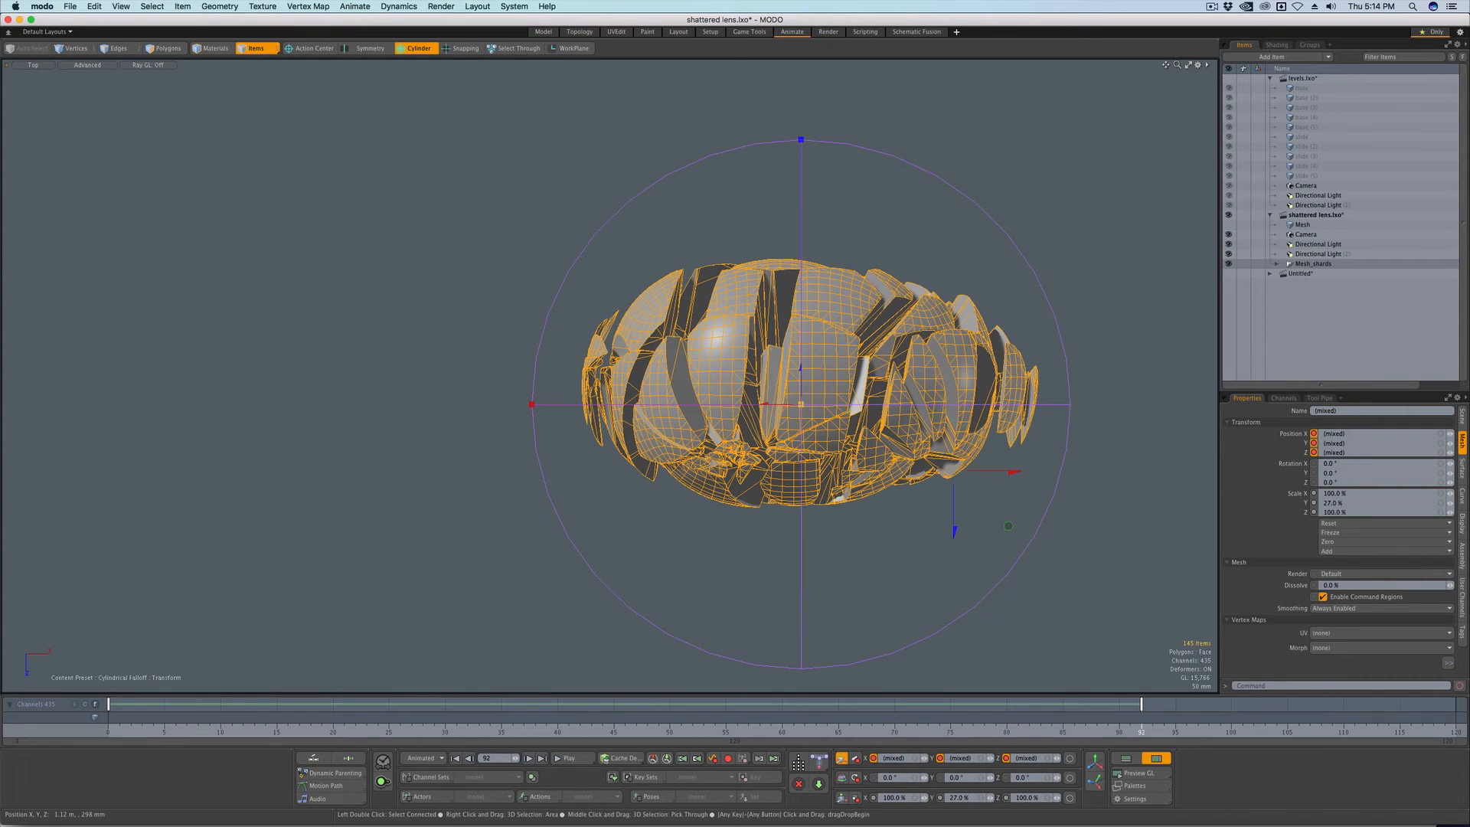
{"action": "left_click_drag", "start_coordinate": [801, 402], "coordinate": [941, 399]}
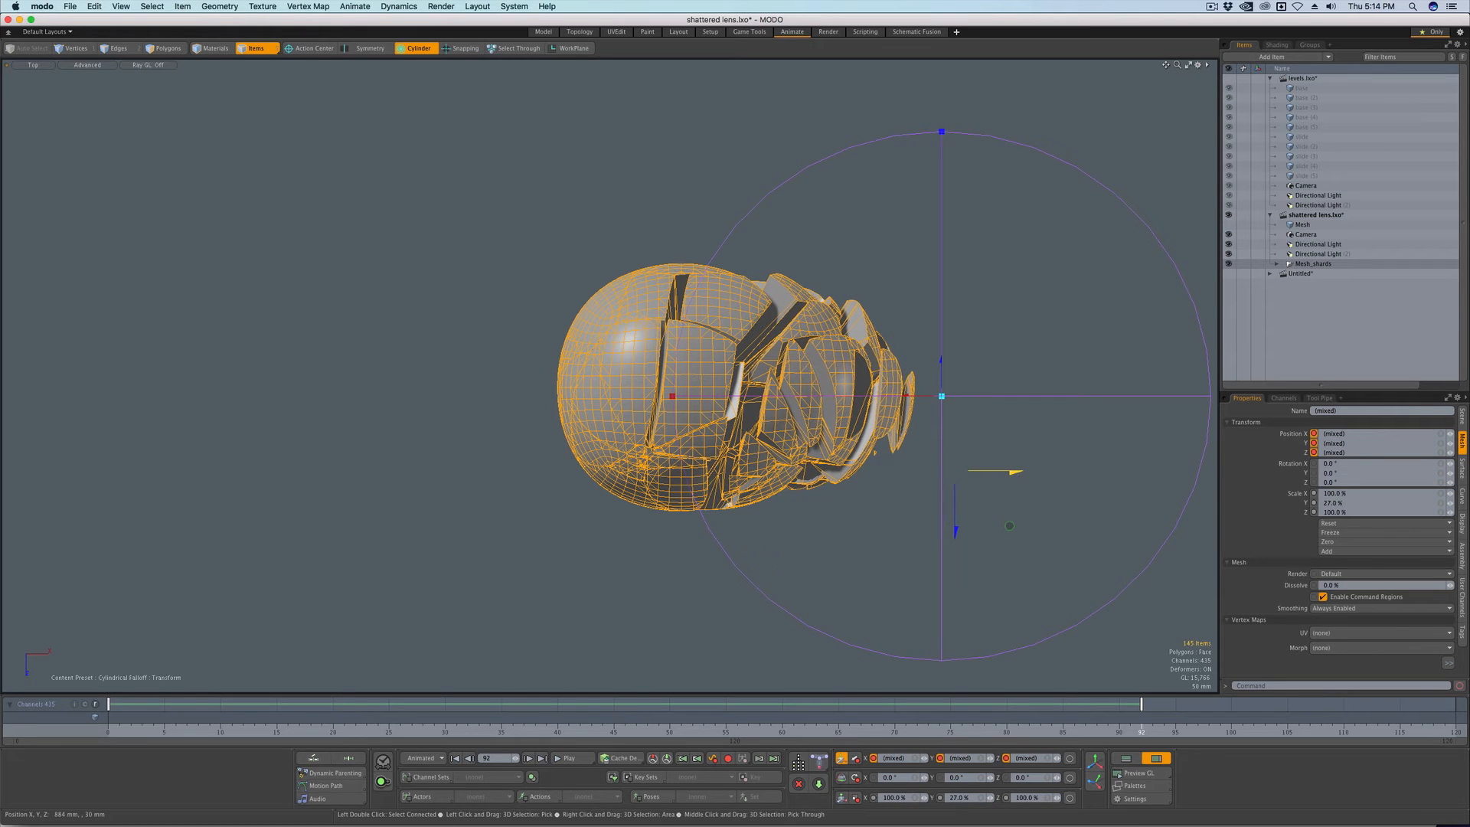
{"action": "mouse_move", "coordinate": [1011, 471]}
{"action": "left_mouse_down"}
{"action": "mouse_move", "coordinate": [1006, 460]}
{"action": "mouse_move", "coordinate": [1200, 456]}
{"action": "left_mouse_up"}
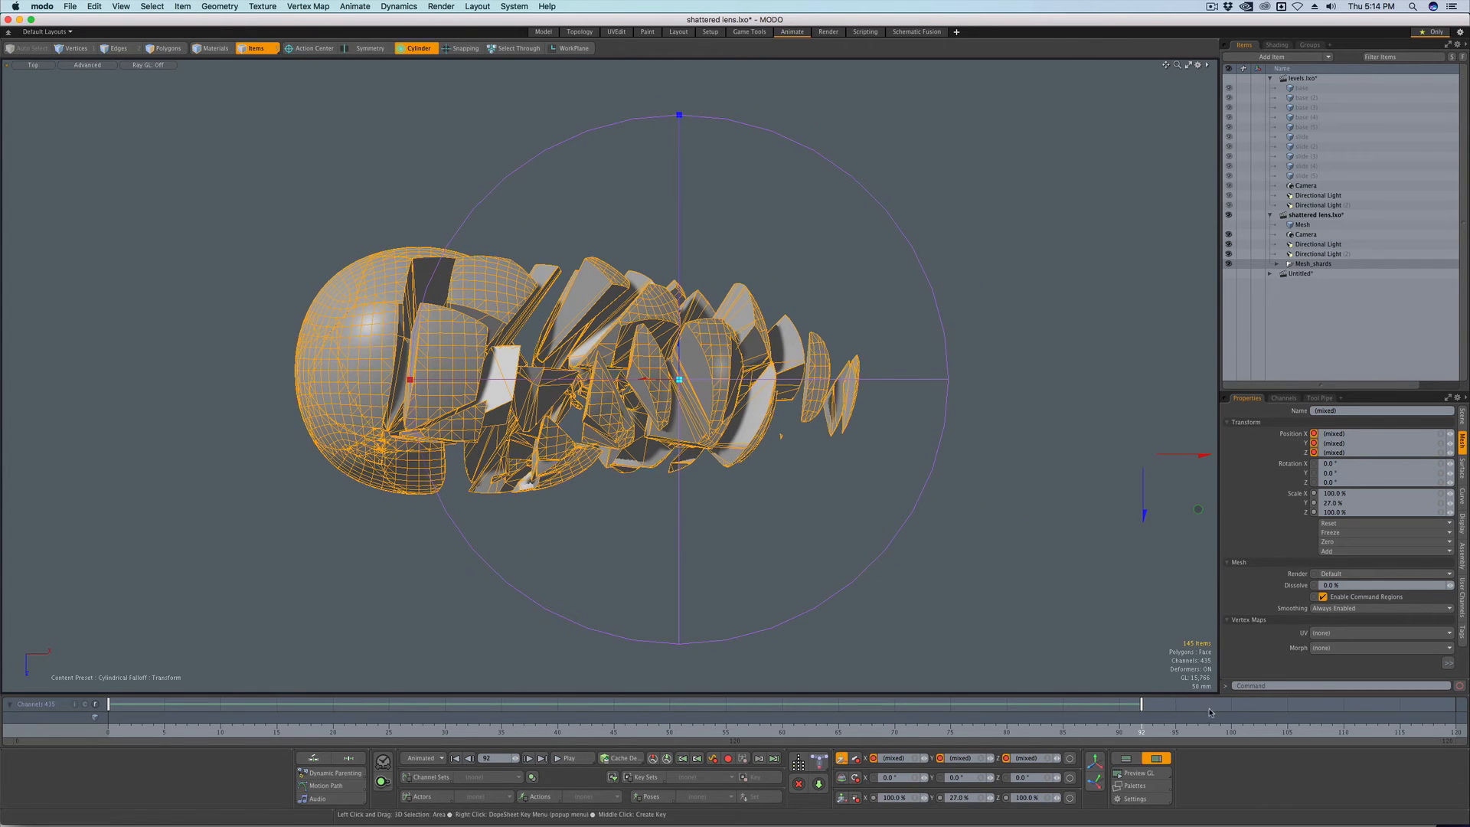
{"action": "left_click_drag", "start_coordinate": [207, 704], "coordinate": [264, 704]}
Step: Turn off the falloff, return to the start and scrub to watch the shards fly apart
{"action": "key", "text": "Escape"}
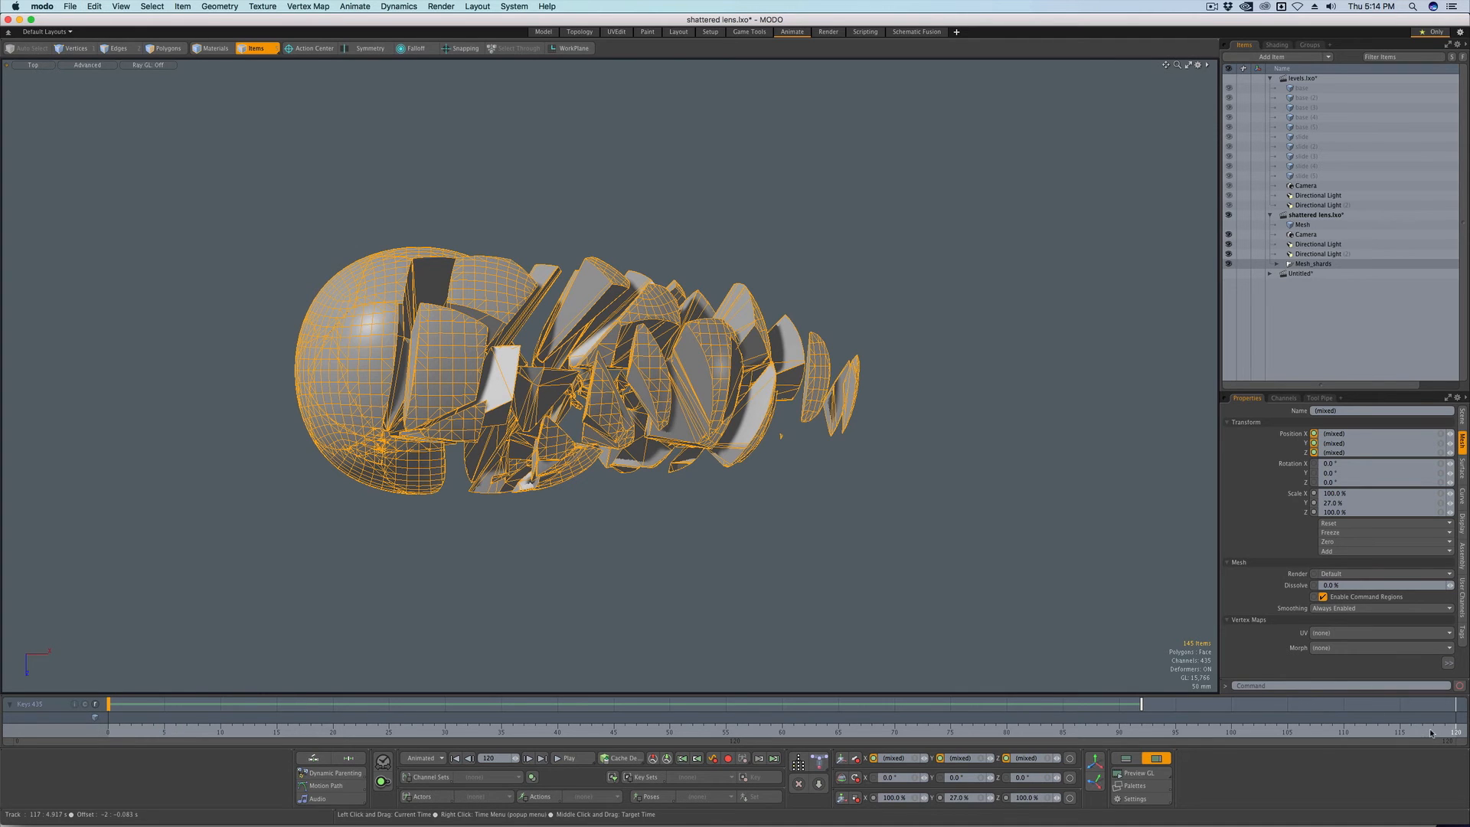
{"action": "key", "text": "shift+Up"}
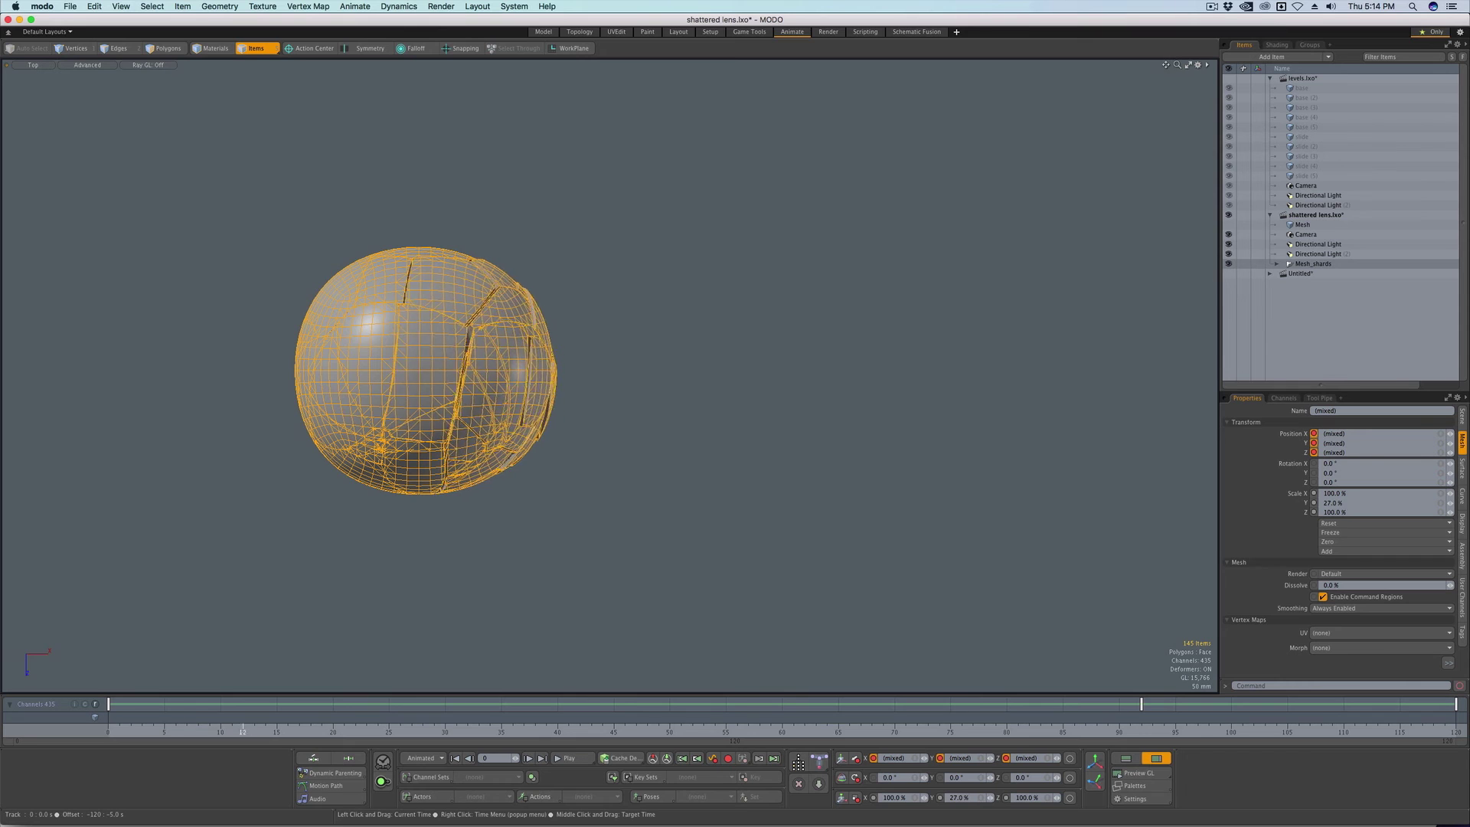
{"action": "left_click_drag", "start_coordinate": [109, 703], "coordinate": [1454, 703]}
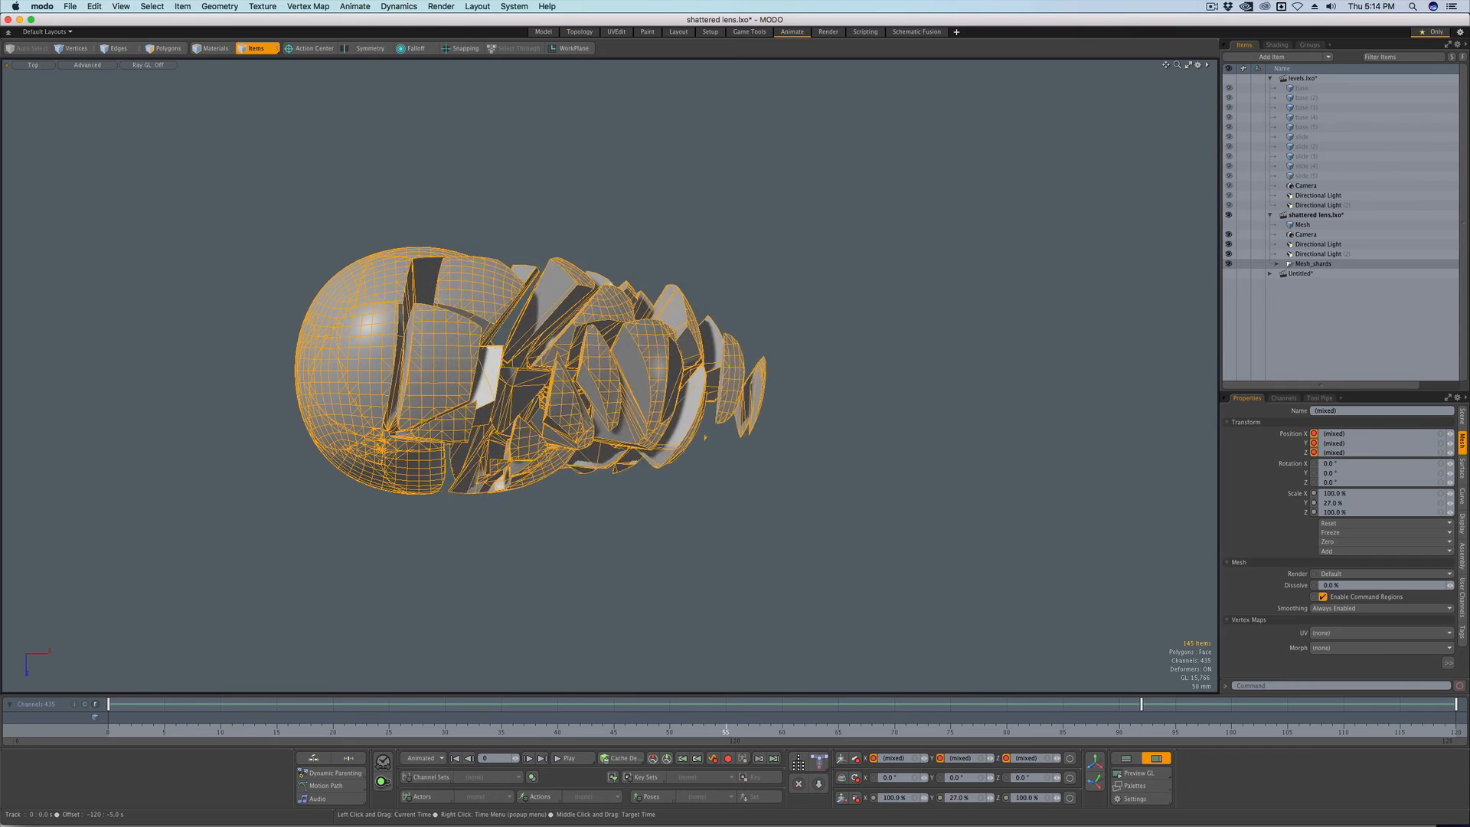
{"action": "left_click", "coordinate": [718, 582]}
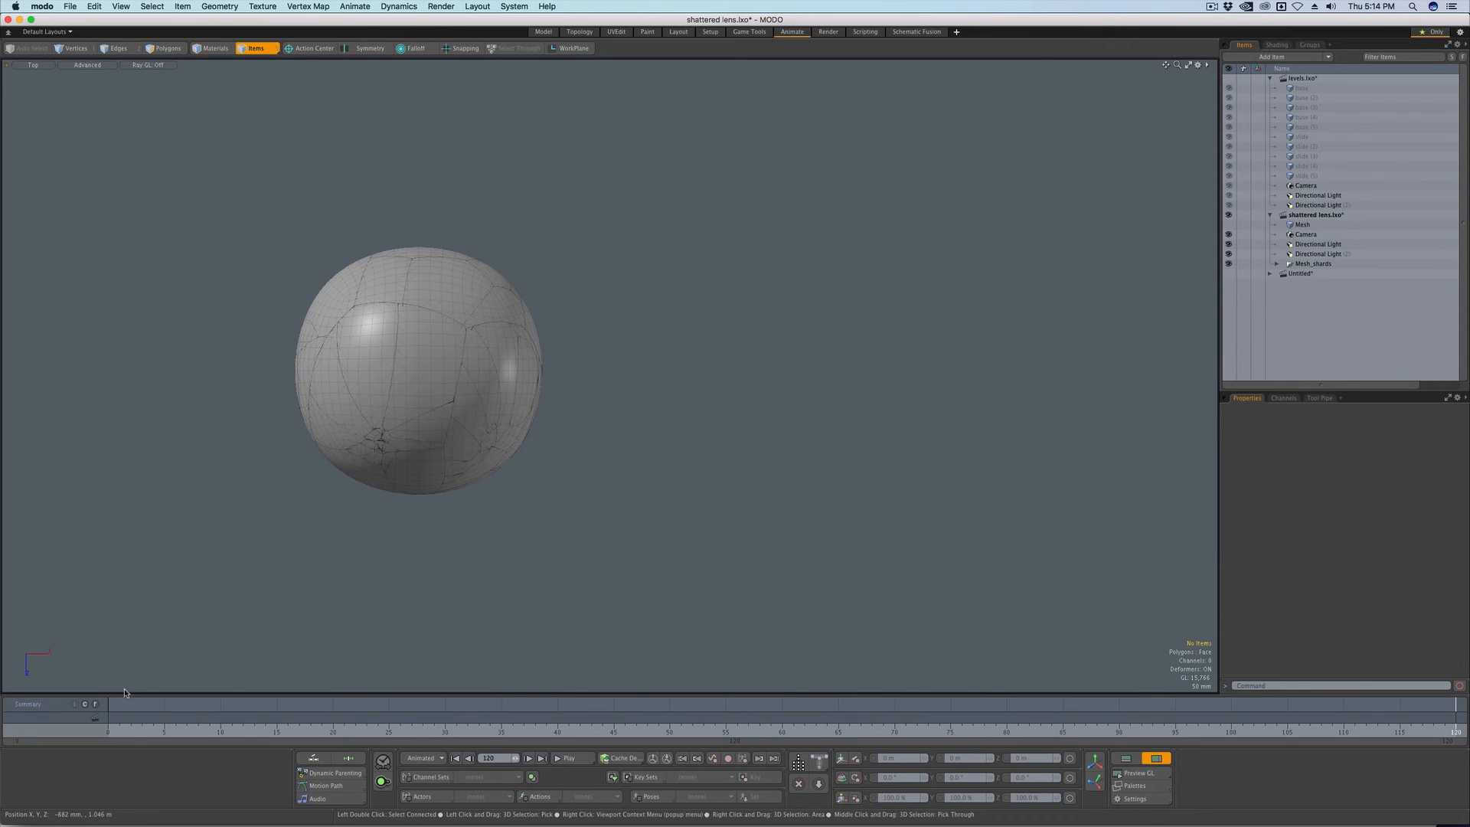
{"action": "left_click_drag", "start_coordinate": [108, 703], "coordinate": [1375, 703]}
Step: Preview the shattering in Perspective view, then switch to the Untitled torus scene
{"action": "key", "text": "ctrl+space"}
{"action": "left_click", "coordinate": [879, 377]}
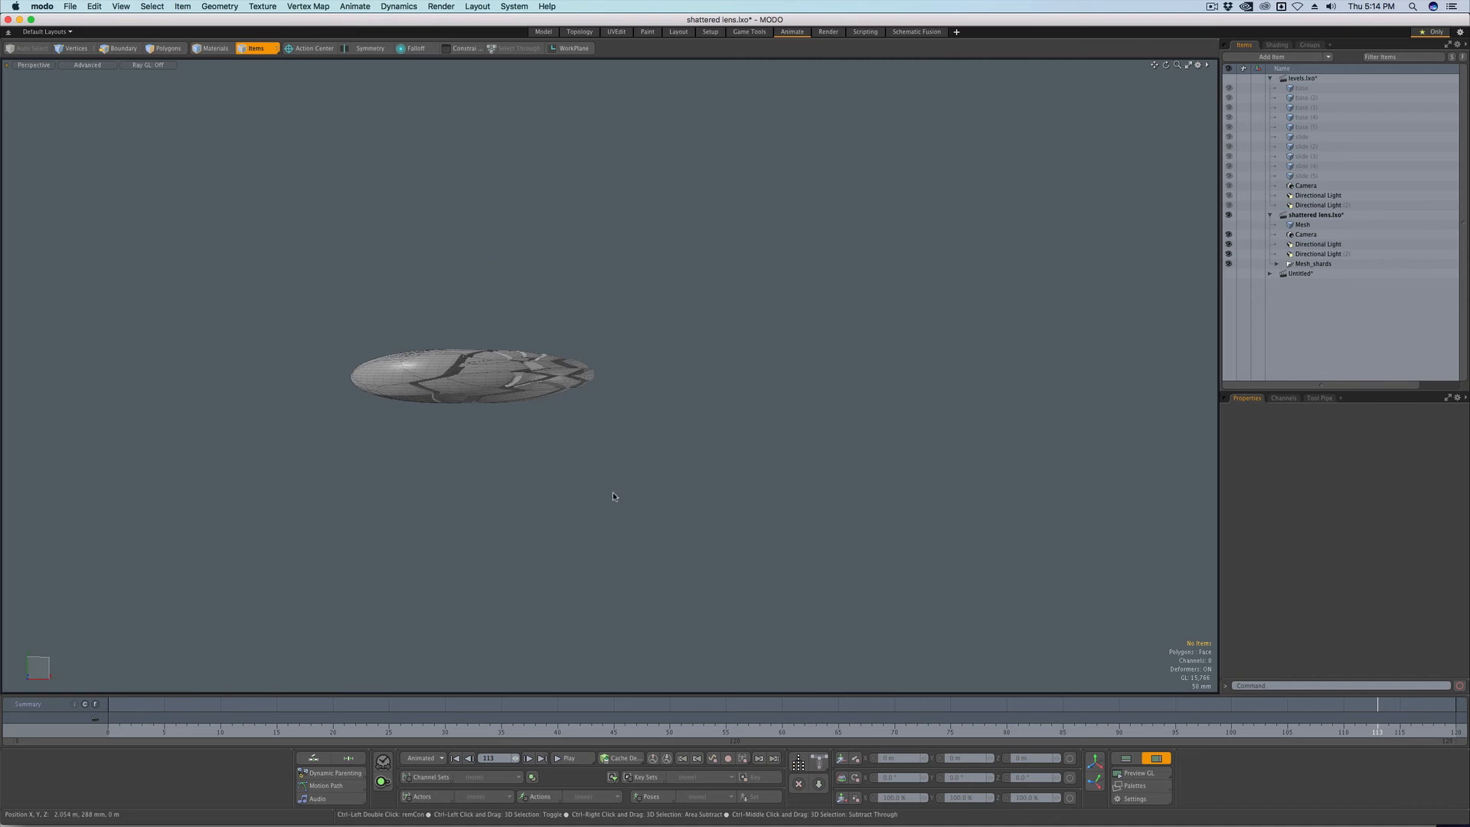
{"action": "left_click_drag", "start_coordinate": [613, 492], "coordinate": [379, 518], "text": "alt"}
{"action": "left_click_drag", "start_coordinate": [101, 748], "coordinate": [1062, 730]}
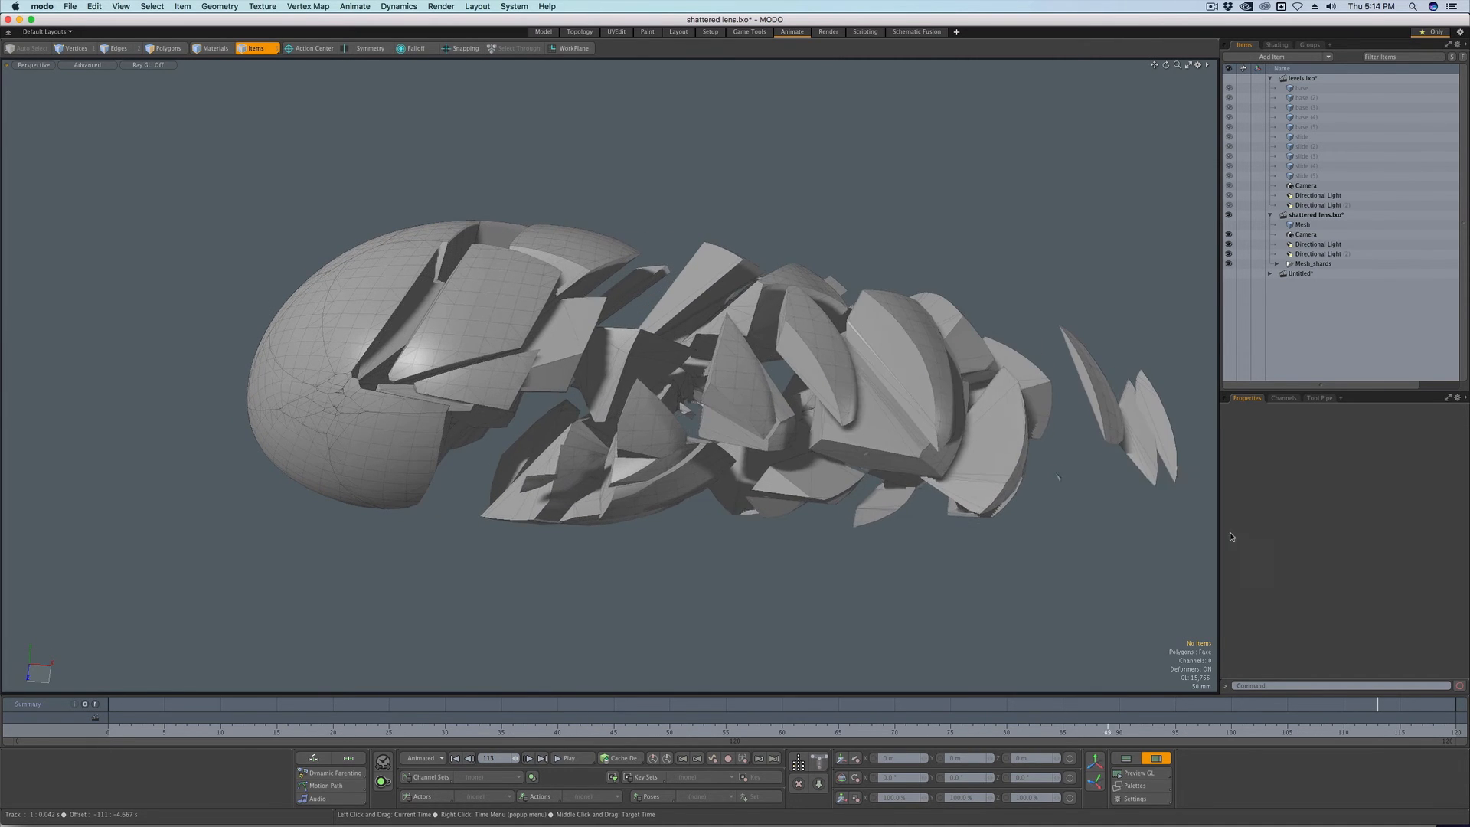
{"action": "left_click", "coordinate": [1300, 274]}
{"action": "scroll", "coordinate": [750, 405], "scroll_direction": "down", "scroll_amount": 10}
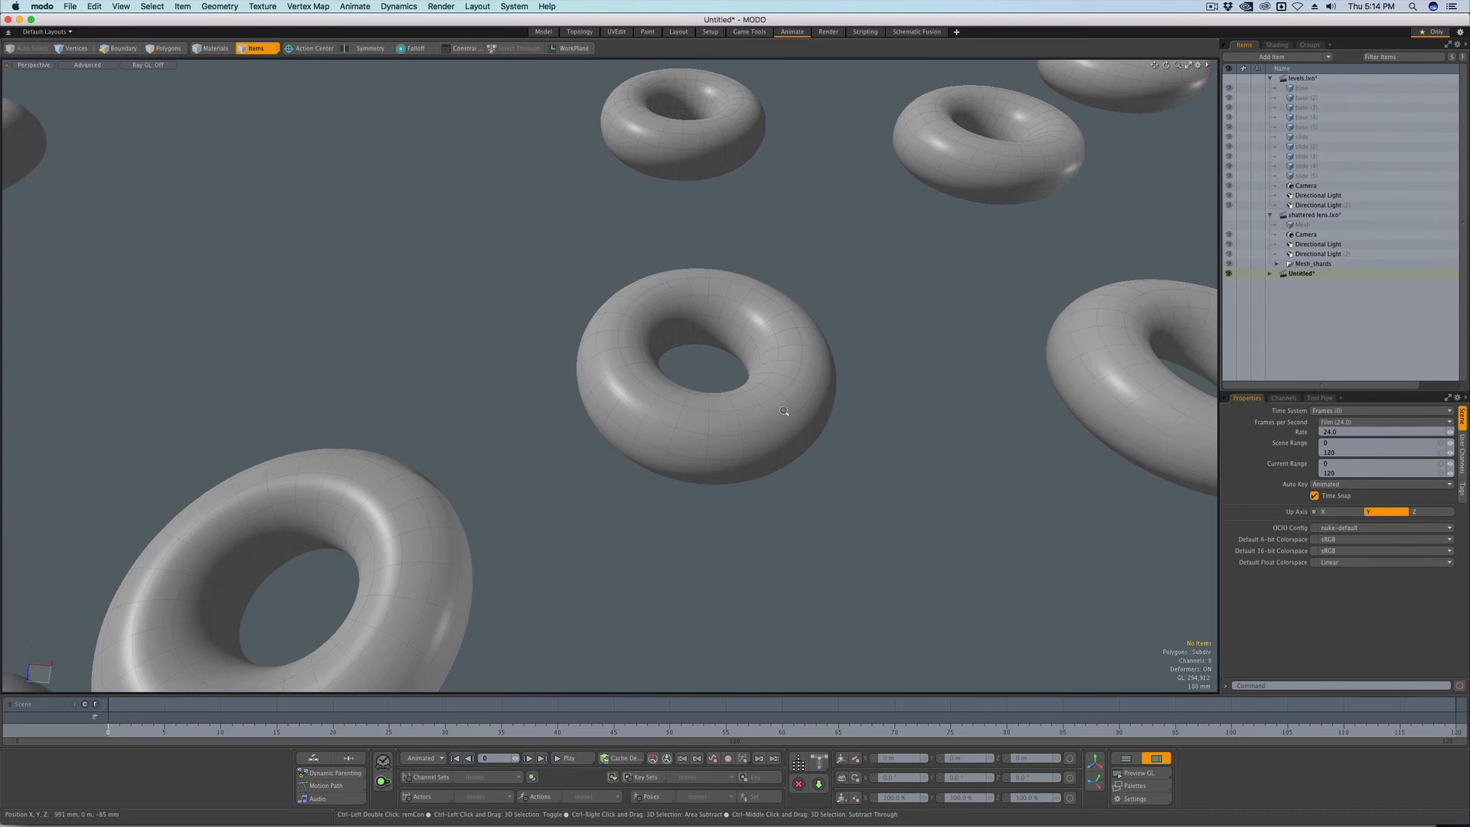
{"action": "scroll", "coordinate": [749, 405], "scroll_direction": "down", "scroll_amount": 10}
Step: Choose the Noise falloff and box-select all 32 toruses in the field
{"action": "mouse_move", "coordinate": [749, 406]}
{"action": "left_mouse_down", "text": "alt+shift"}
{"action": "mouse_move", "coordinate": [643, 396]}
{"action": "mouse_move", "coordinate": [666, 365]}
{"action": "mouse_move", "coordinate": [646, 371]}
{"action": "mouse_move", "coordinate": [639, 403]}
{"action": "left_mouse_up", "text": "alt+shift"}
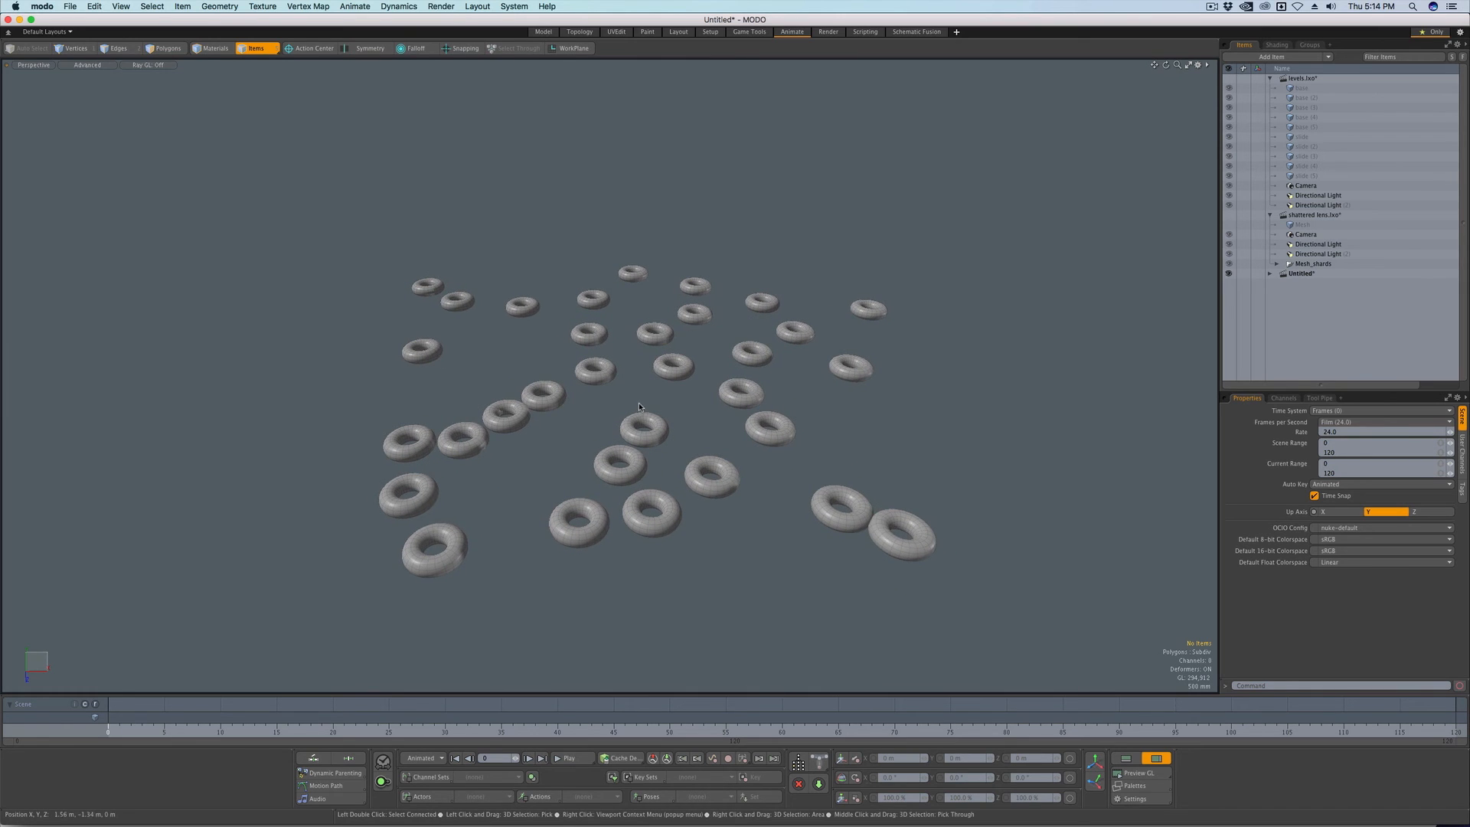
{"action": "left_click", "coordinate": [414, 48]}
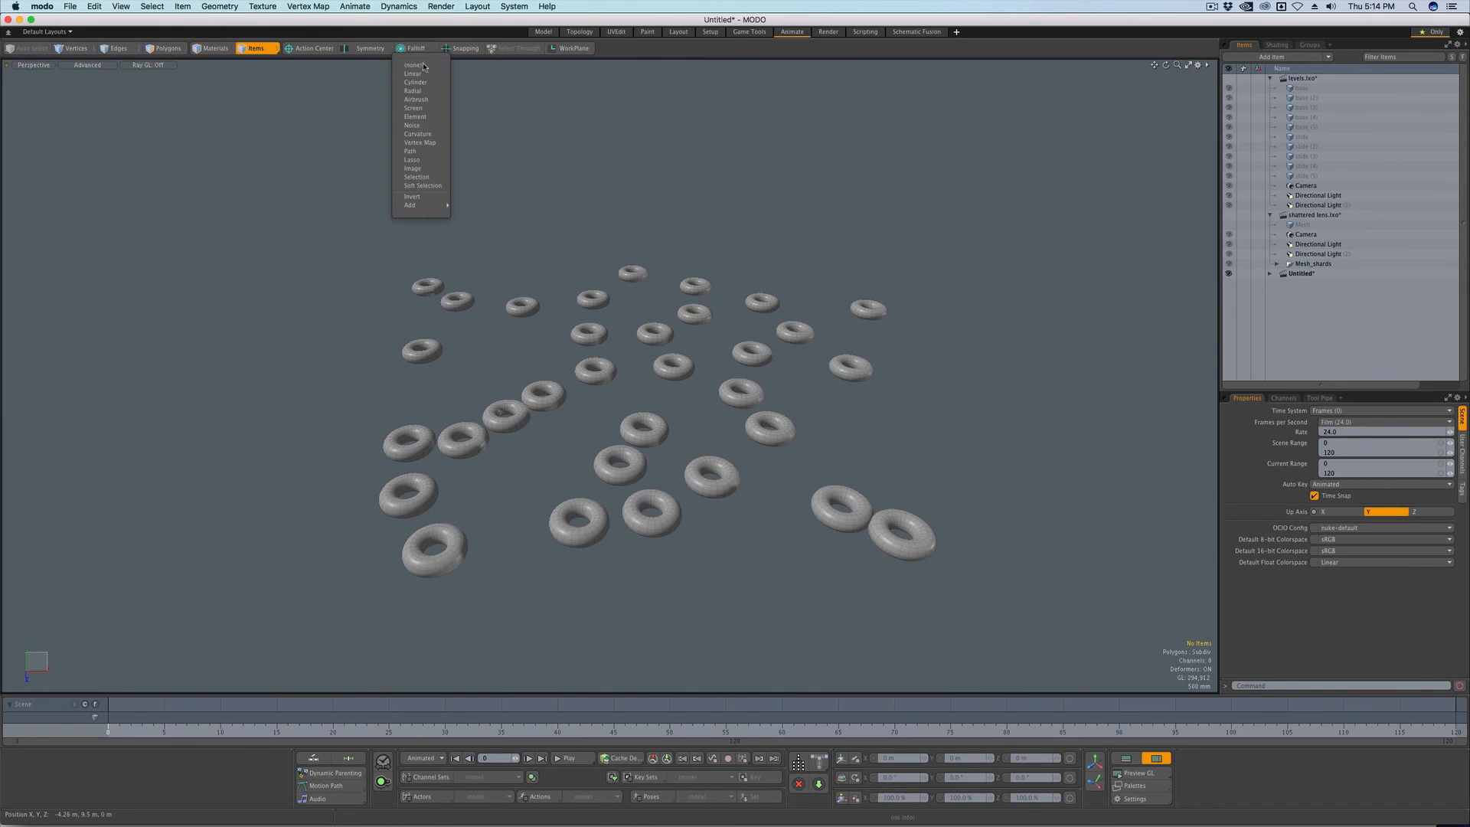
{"action": "left_click", "coordinate": [416, 134]}
{"action": "scroll", "coordinate": [608, 380], "scroll_direction": "down", "scroll_amount": 3}
{"action": "mouse_move", "coordinate": [279, 623]}
{"action": "left_mouse_down"}
{"action": "mouse_move", "coordinate": [948, 161]}
{"action": "mouse_move", "coordinate": [916, 170]}
{"action": "left_mouse_up"}
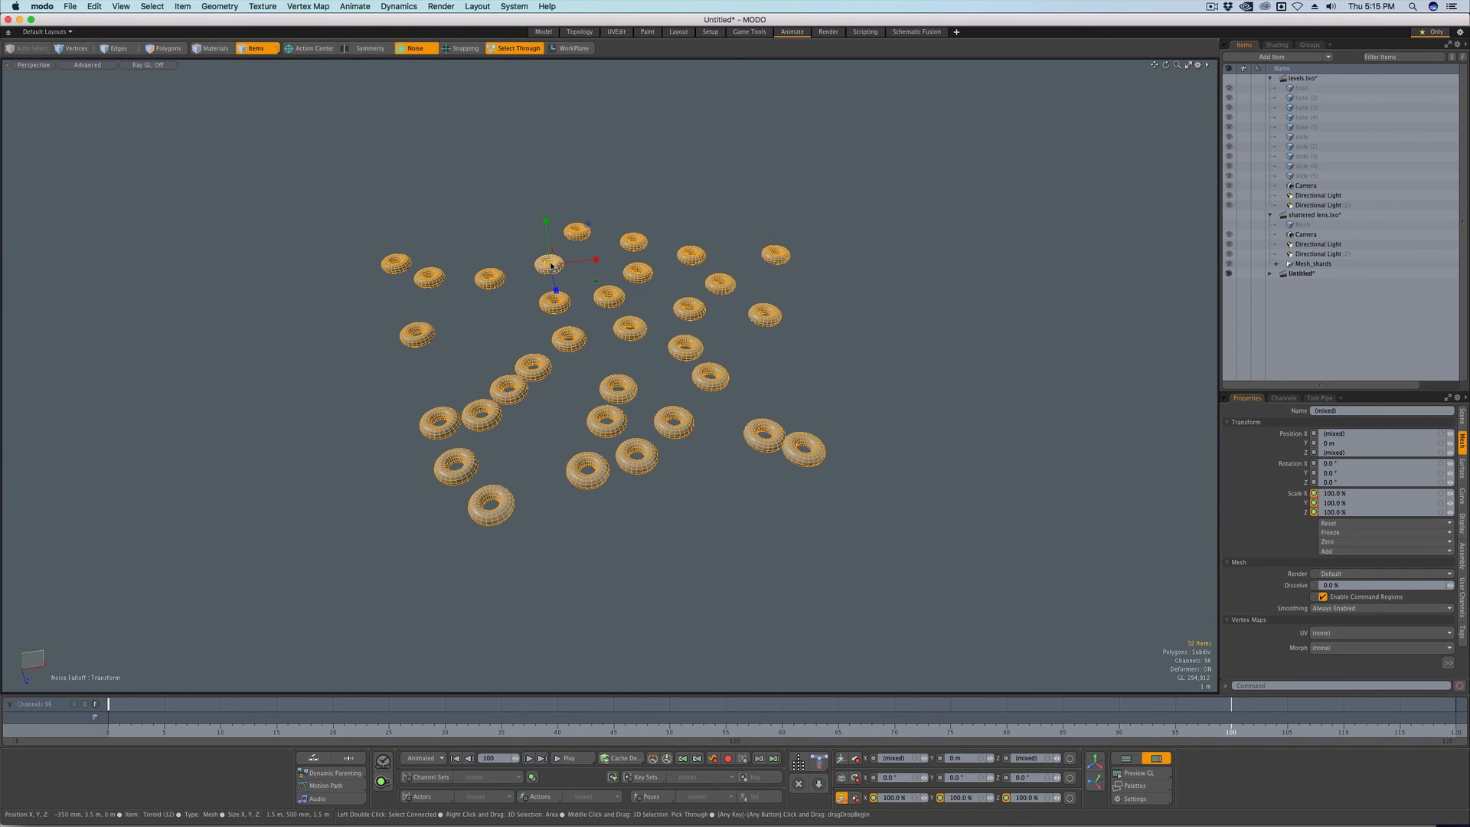
Step: Uniform-scale the toruses through the noise falloff so sizes vary, and scrub to check
{"action": "left_click_drag", "start_coordinate": [549, 265], "coordinate": [598, 299]}
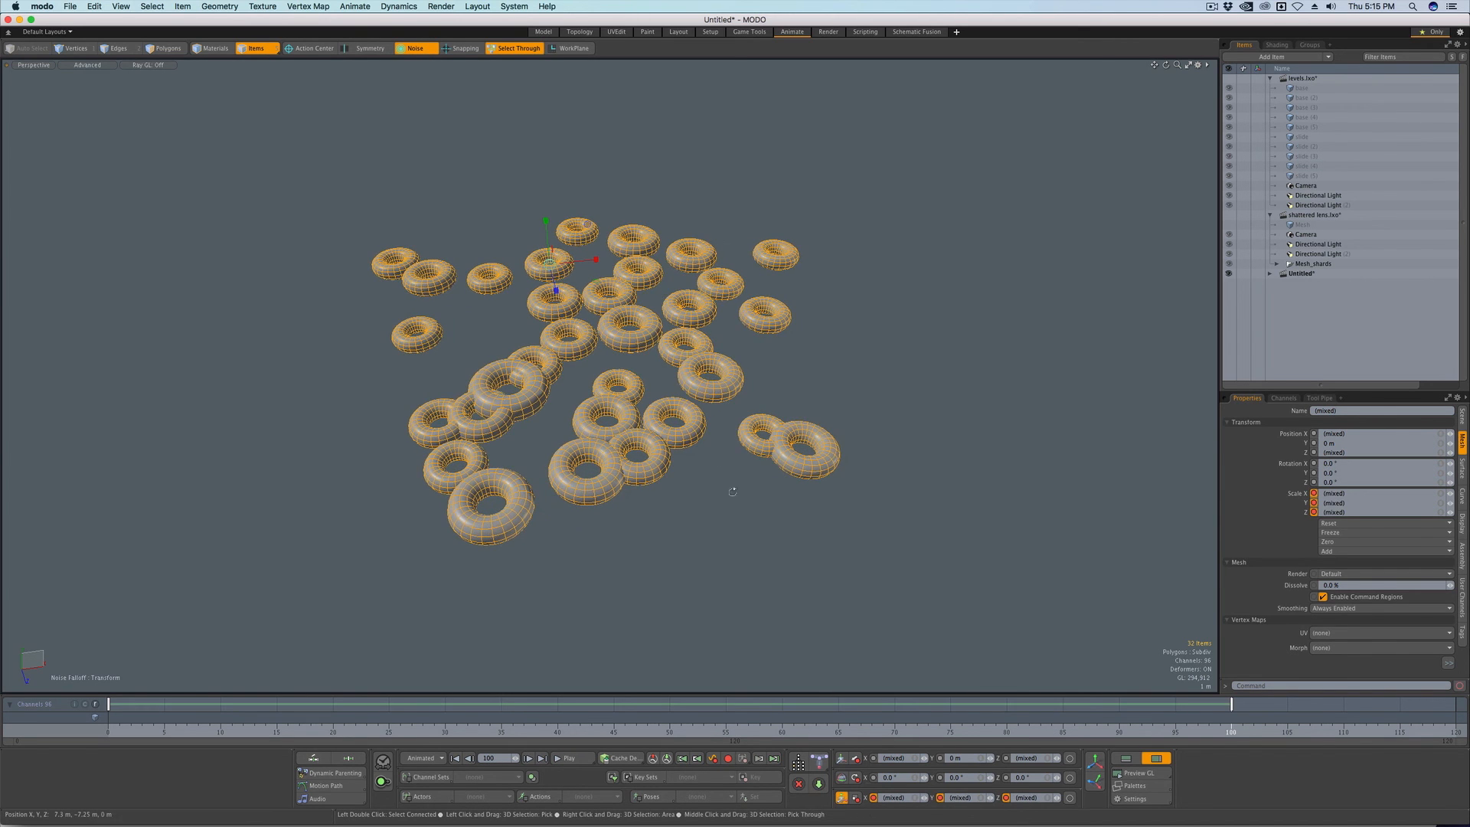
{"action": "left_click_drag", "start_coordinate": [643, 459], "coordinate": [735, 620], "text": "alt"}
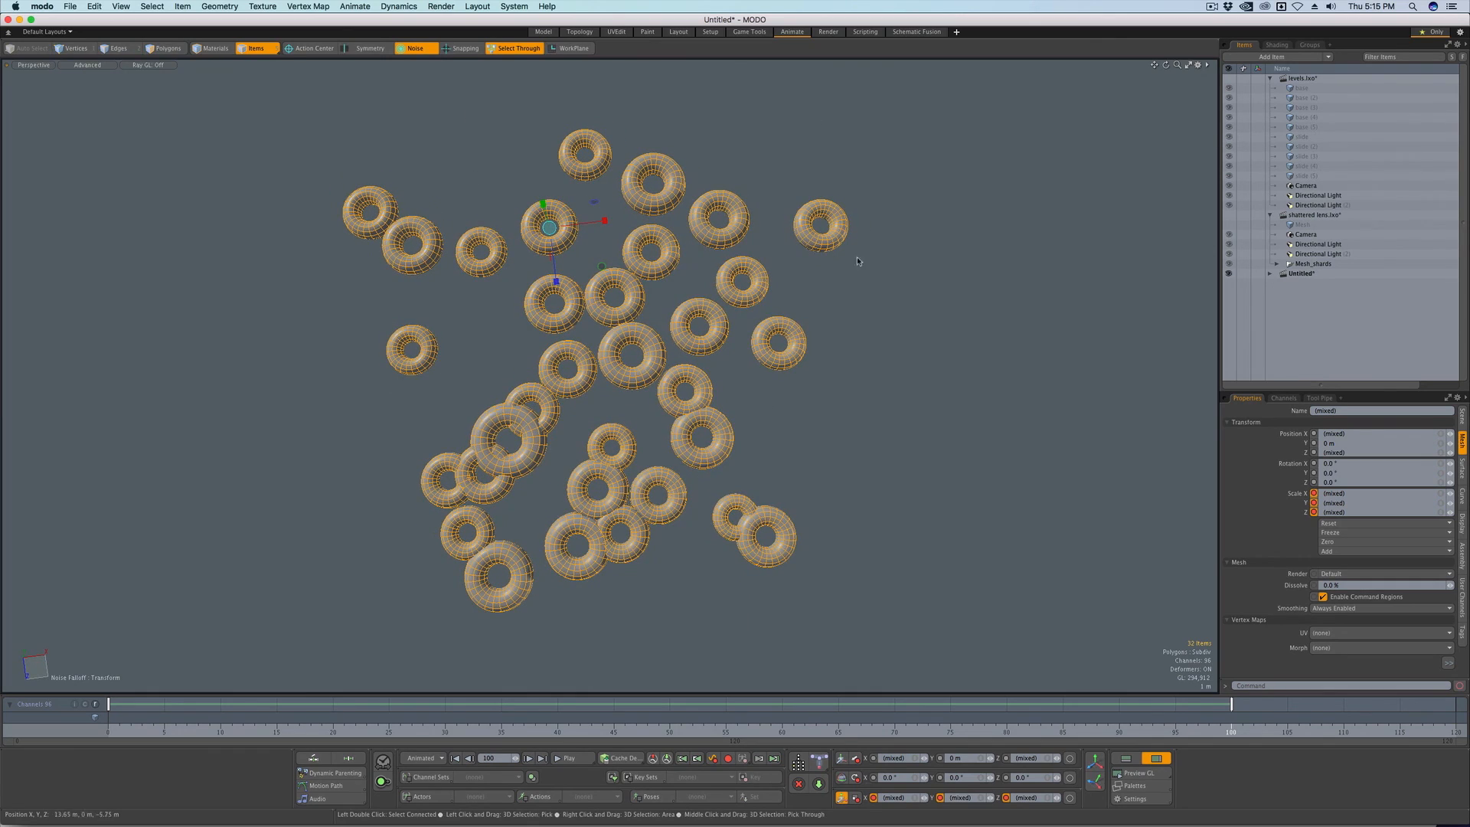
{"action": "mouse_move", "coordinate": [548, 229]}
{"action": "left_mouse_down"}
{"action": "mouse_move", "coordinate": [574, 246]}
{"action": "mouse_move", "coordinate": [563, 235]}
{"action": "left_mouse_up"}
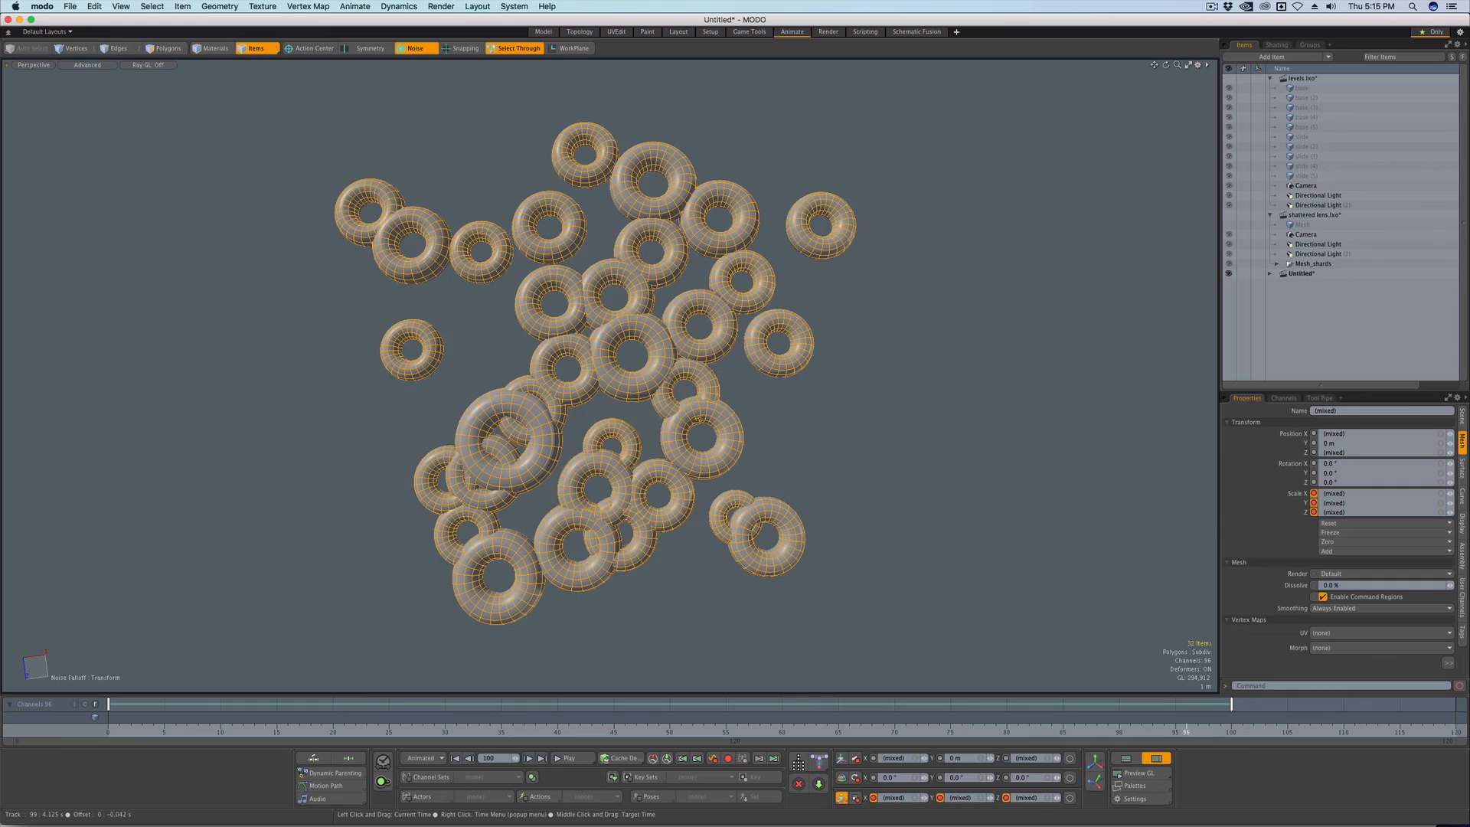
{"action": "left_click_drag", "start_coordinate": [110, 716], "coordinate": [1109, 717]}
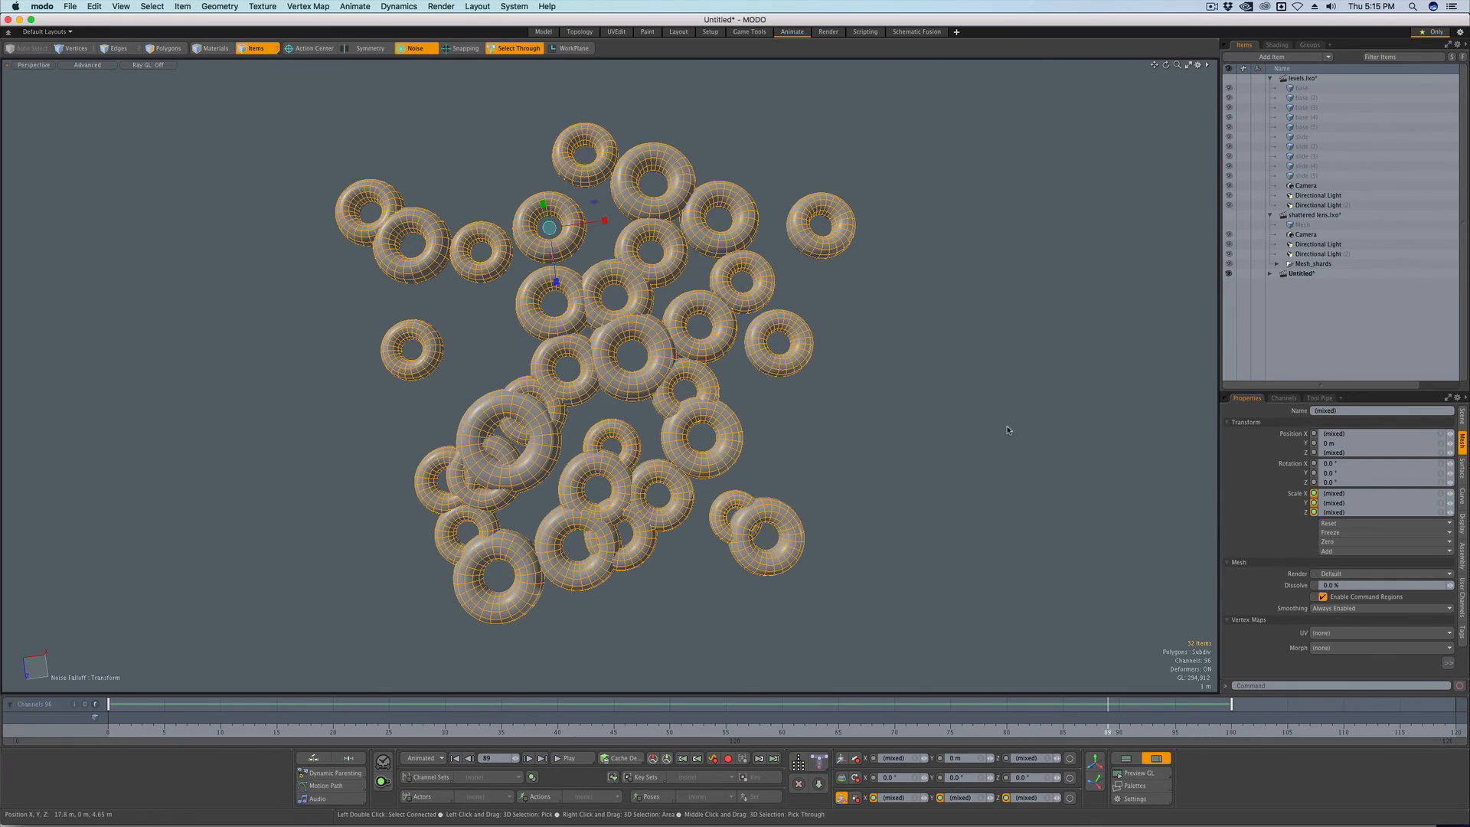
{"action": "left_click_drag", "start_coordinate": [851, 450], "coordinate": [960, 491], "text": "alt"}
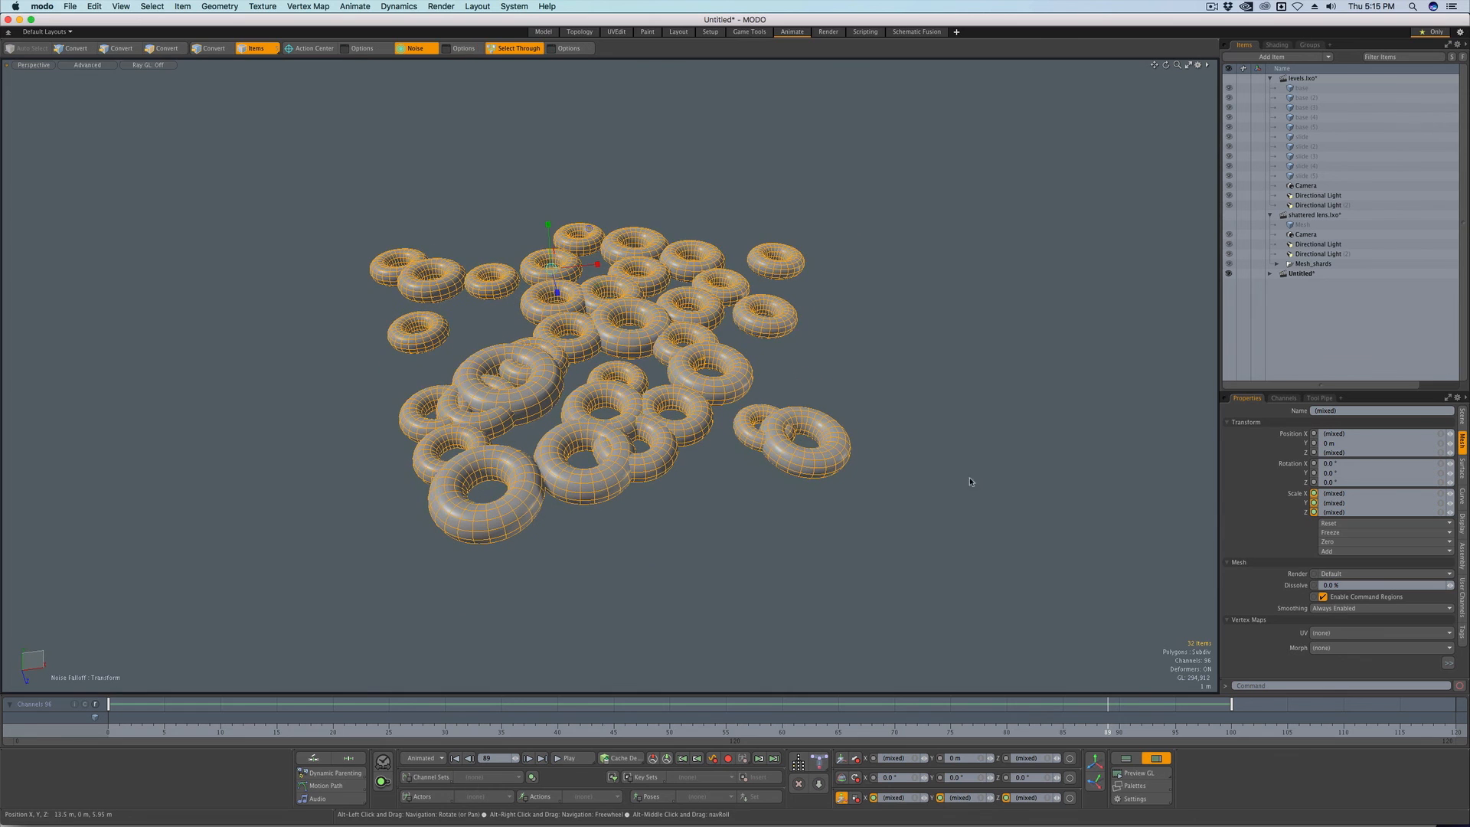